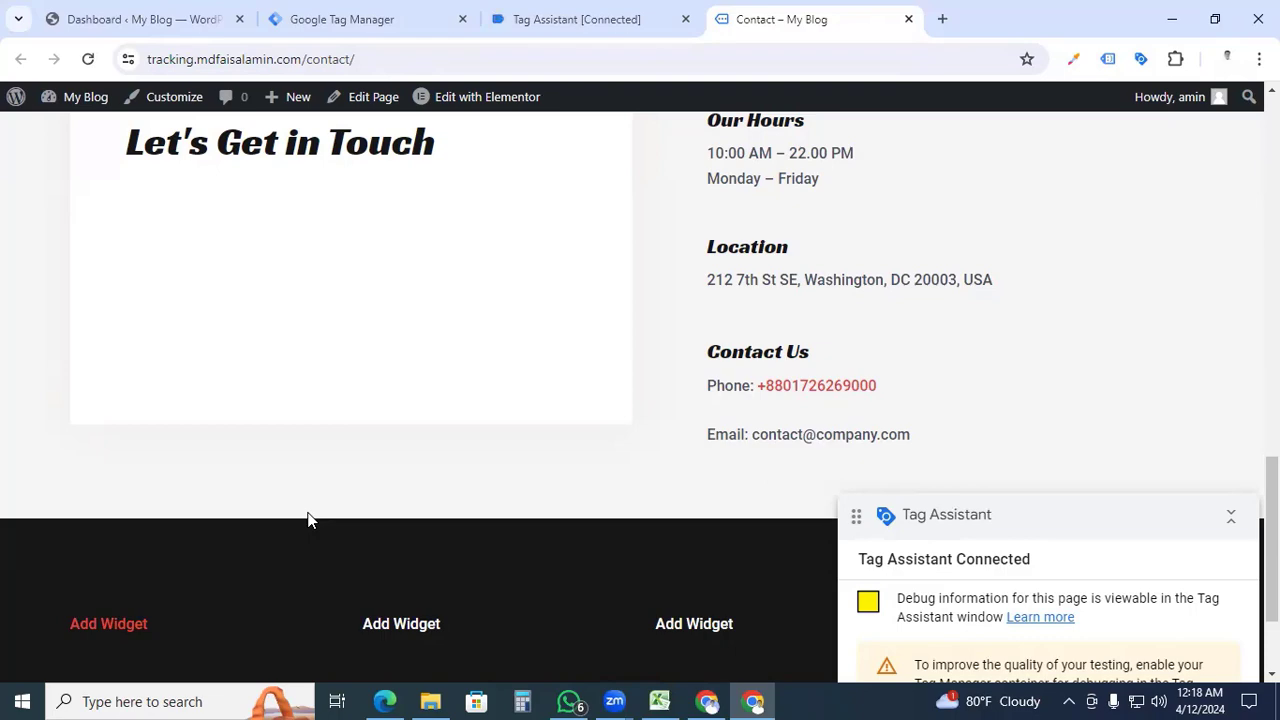
Review the phone number link on the website's contact page and the existing tags in the Google Tag Manager workspace.
scroll(335, 511, up, 6)
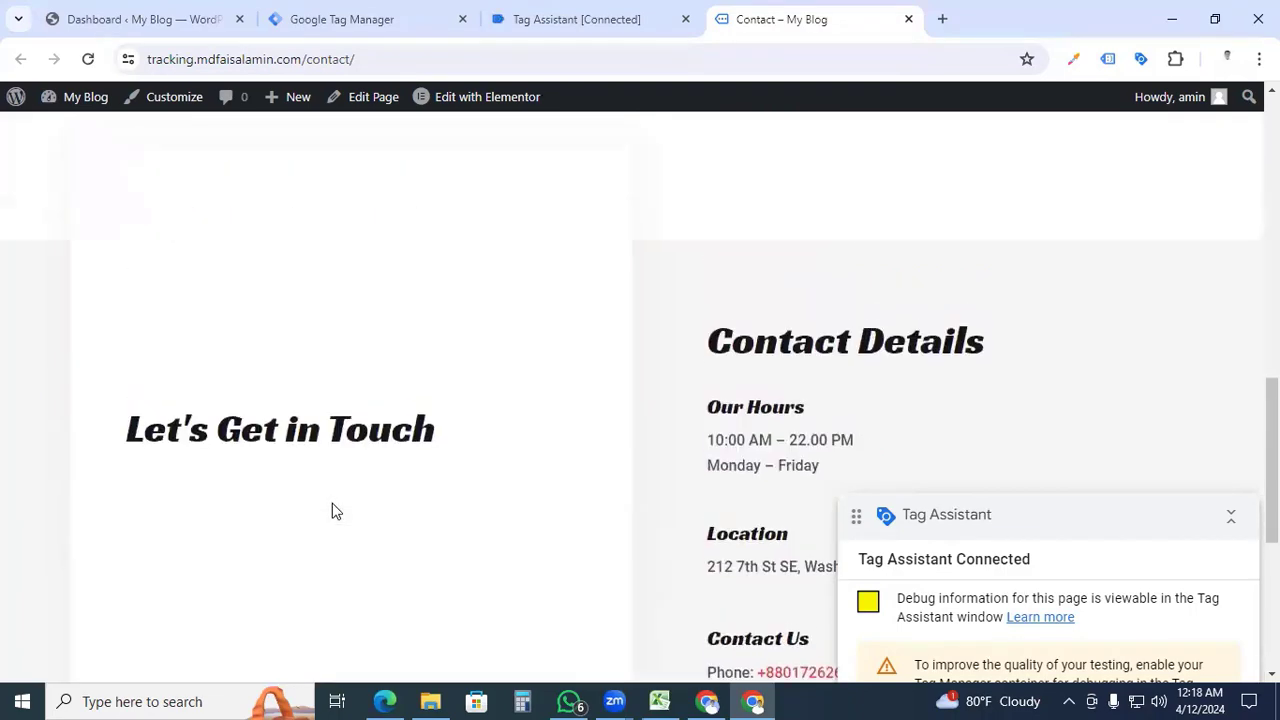
scroll(335, 511, down, 6)
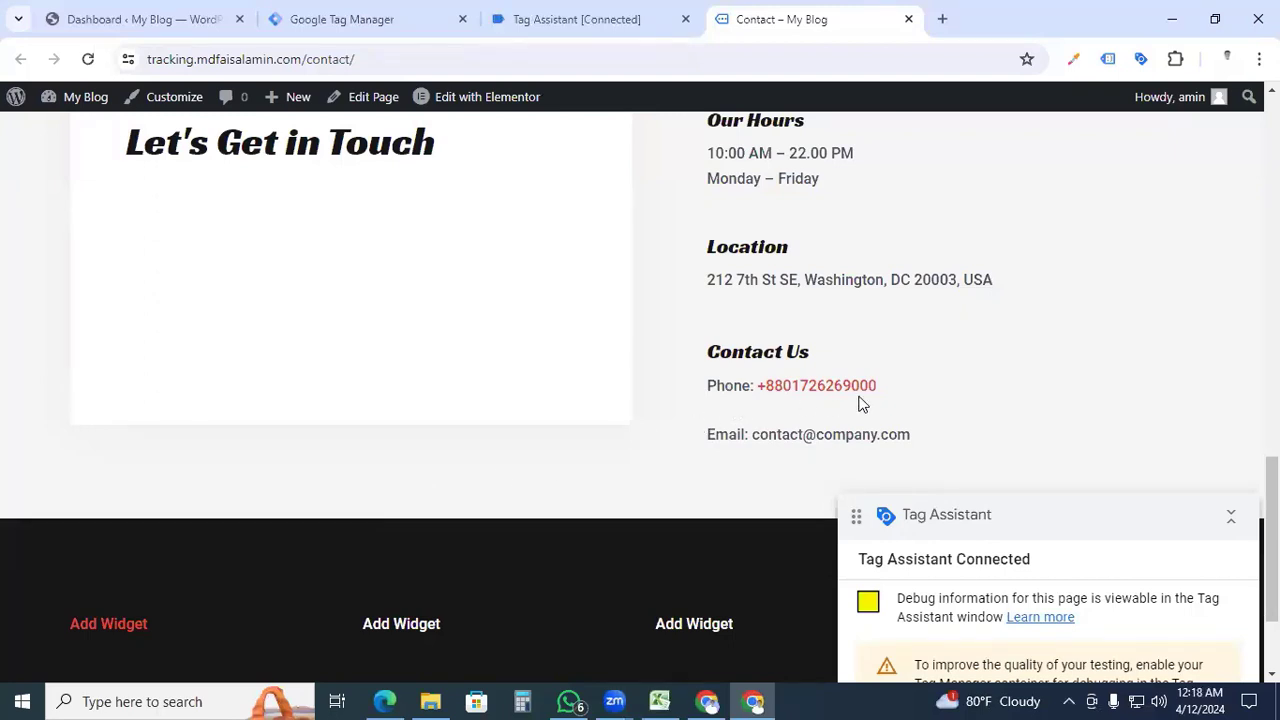
click(360, 22)
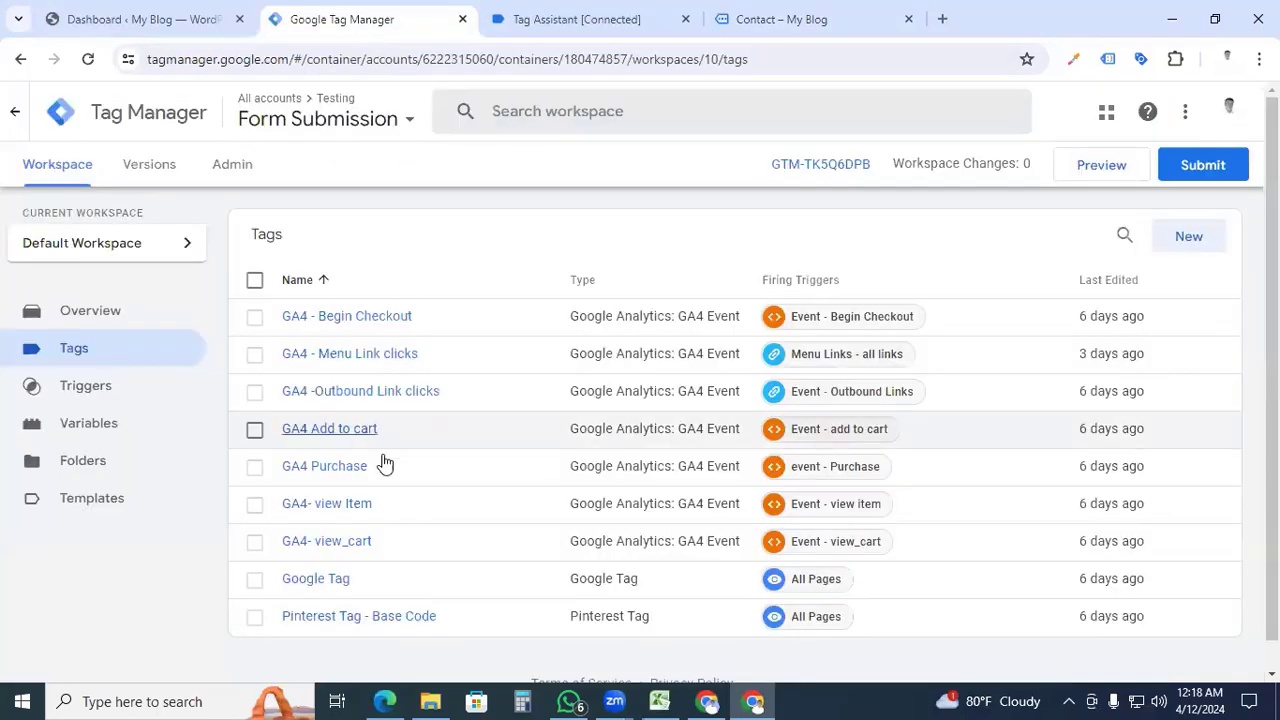
scroll(380, 490, down, 1)
drag(371, 551, 176, 587)
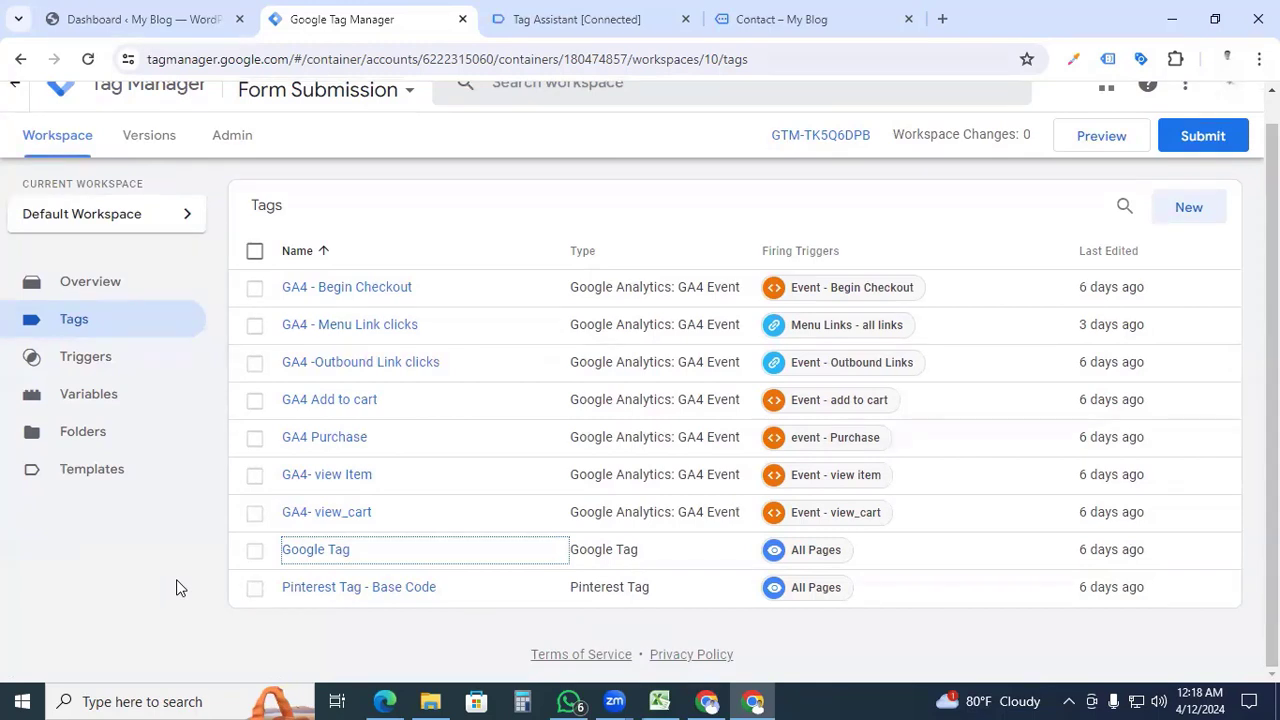
scroll(176, 588, up, 1)
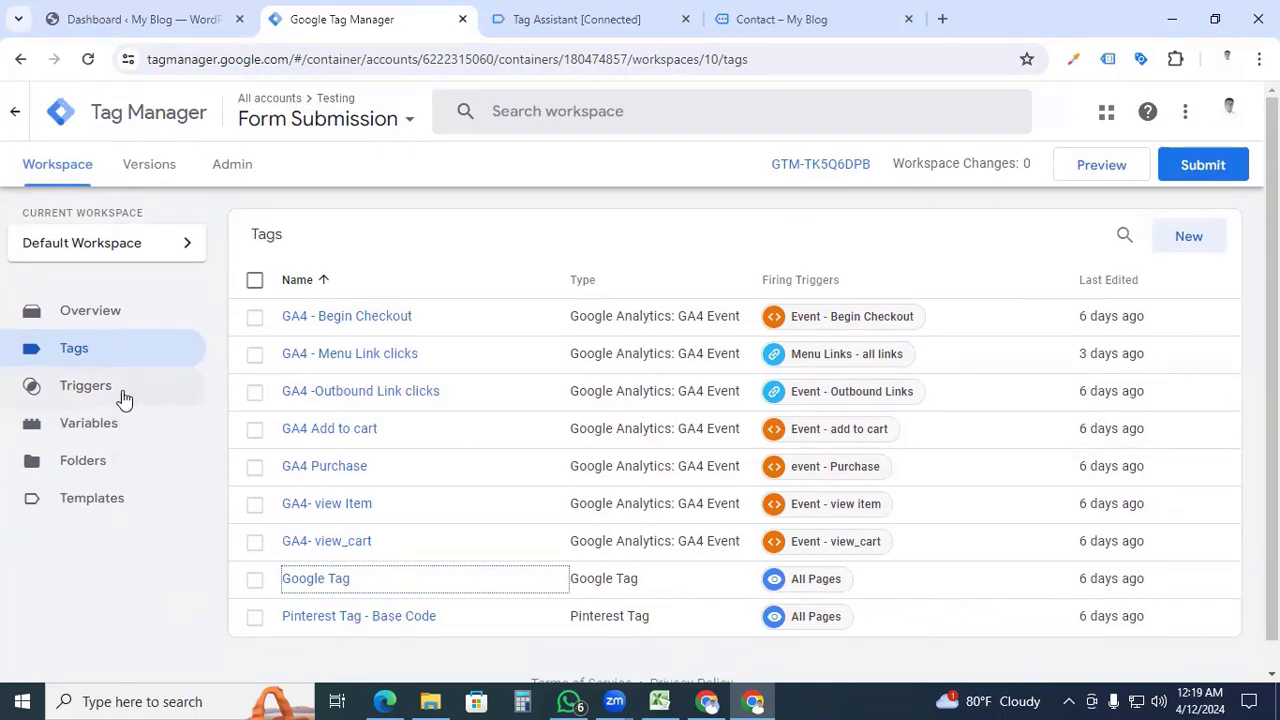
Create a new trigger of the Click - Just Links type in the workspace.
click(90, 386)
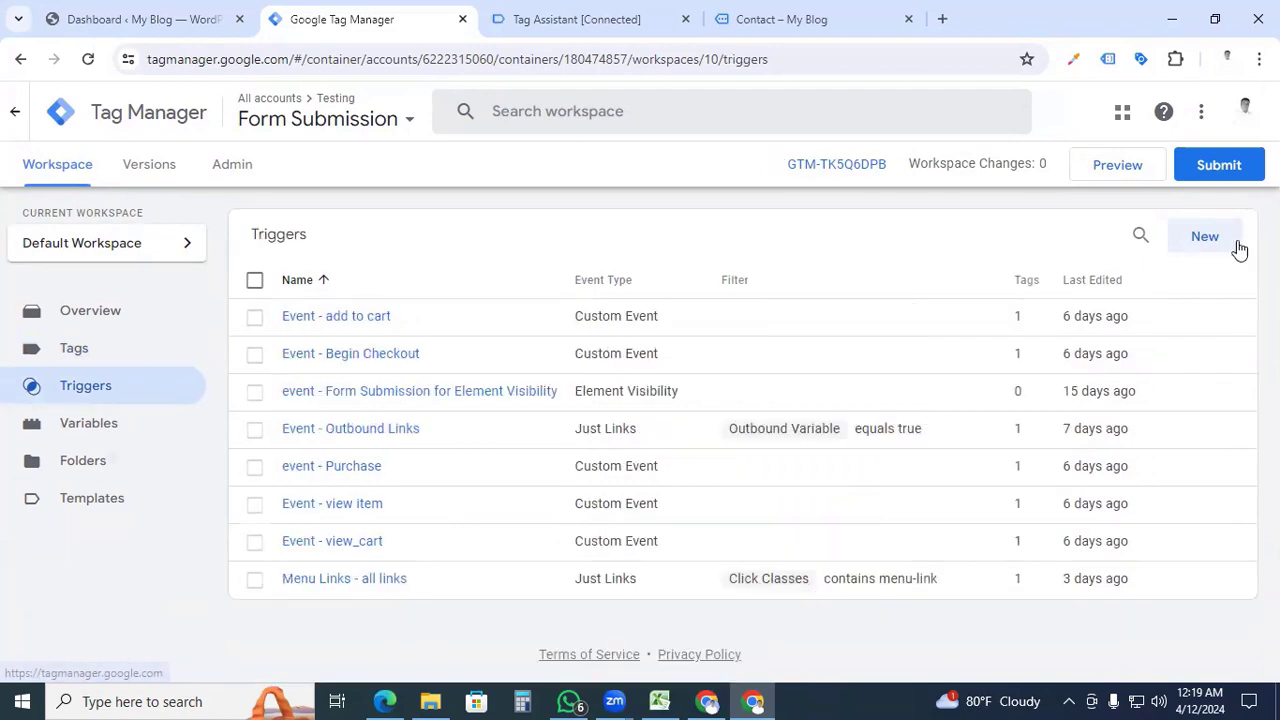
click(1230, 246)
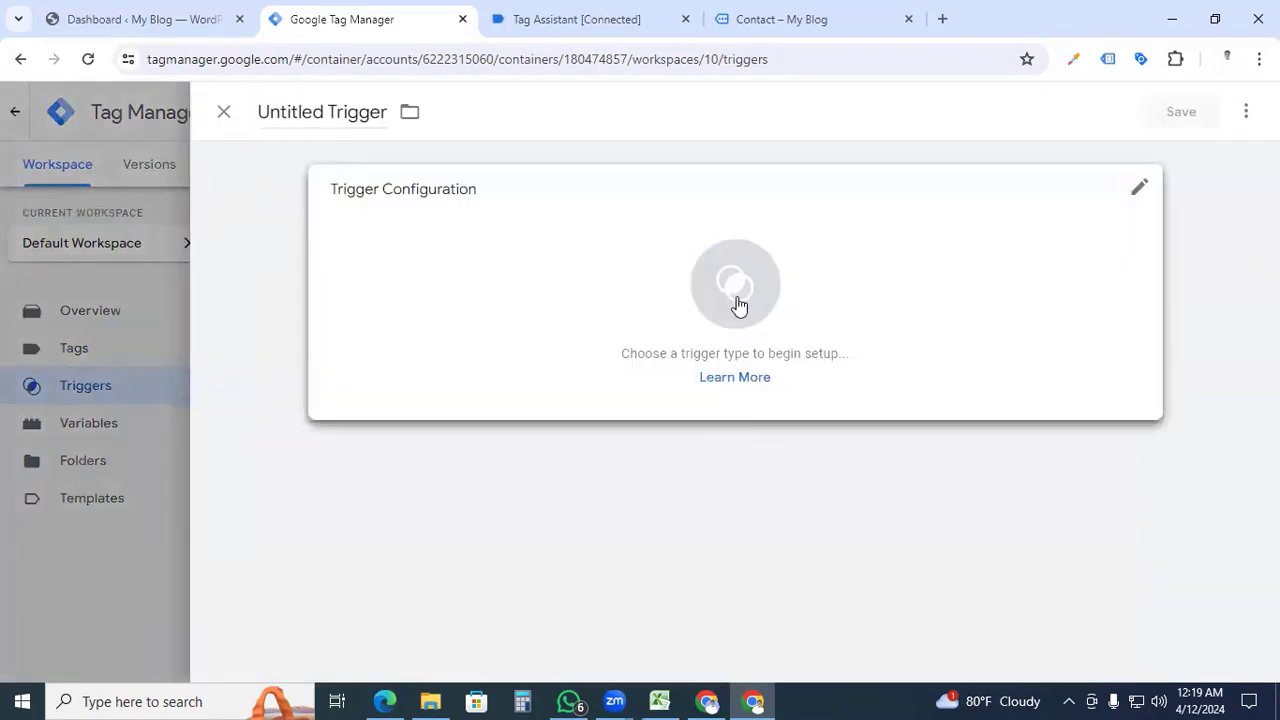
click(738, 305)
scroll(880, 565, down, 1)
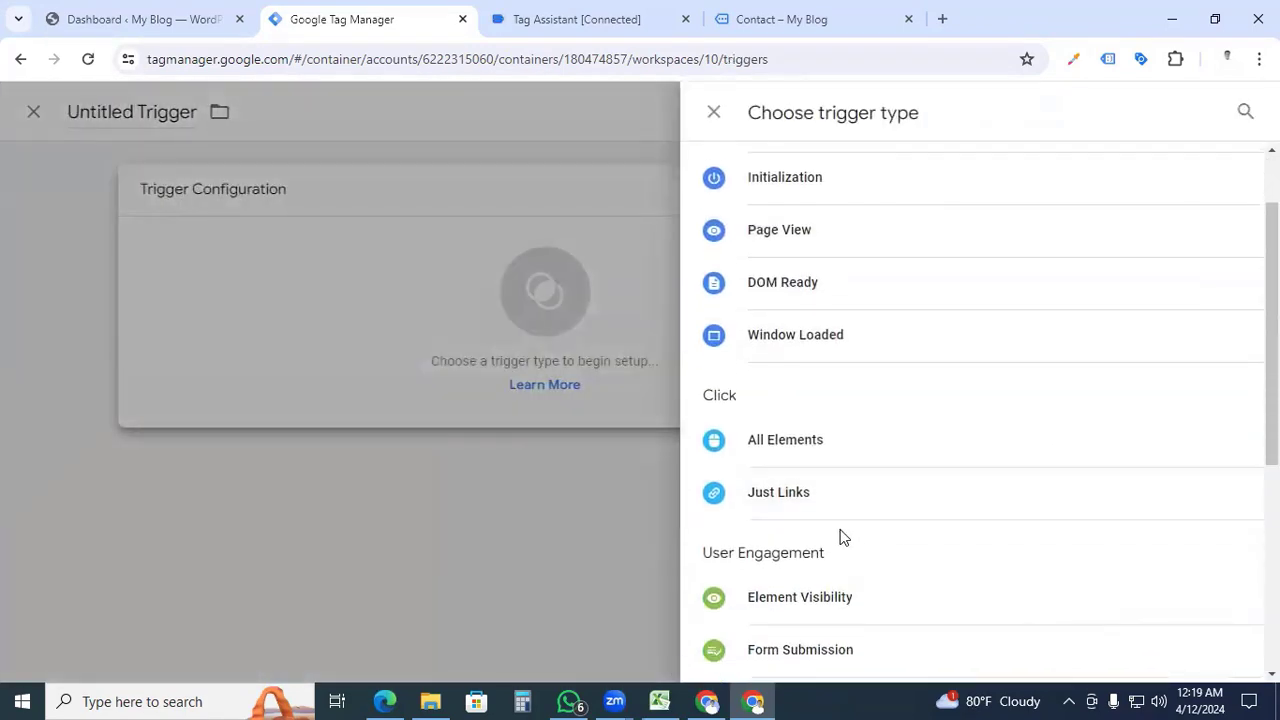
click(815, 505)
Name the new trigger "Clicks all links" and save it.
click(337, 115)
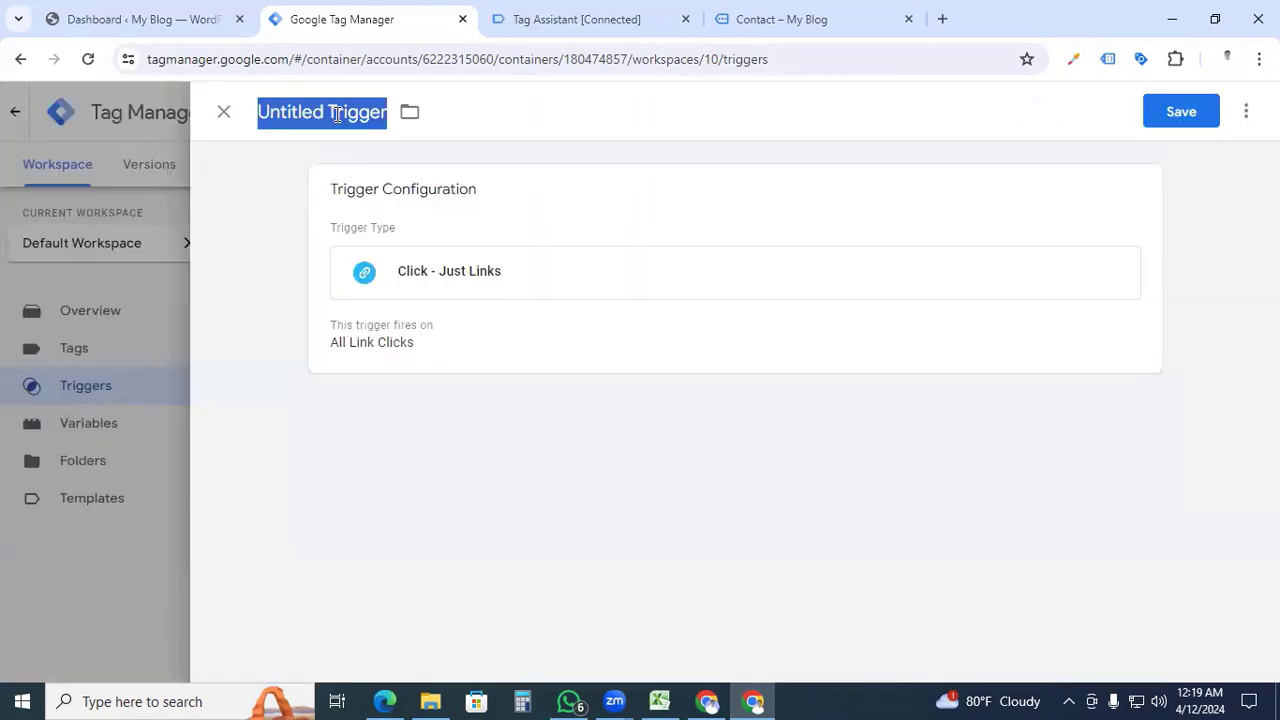
text(Clicks all)
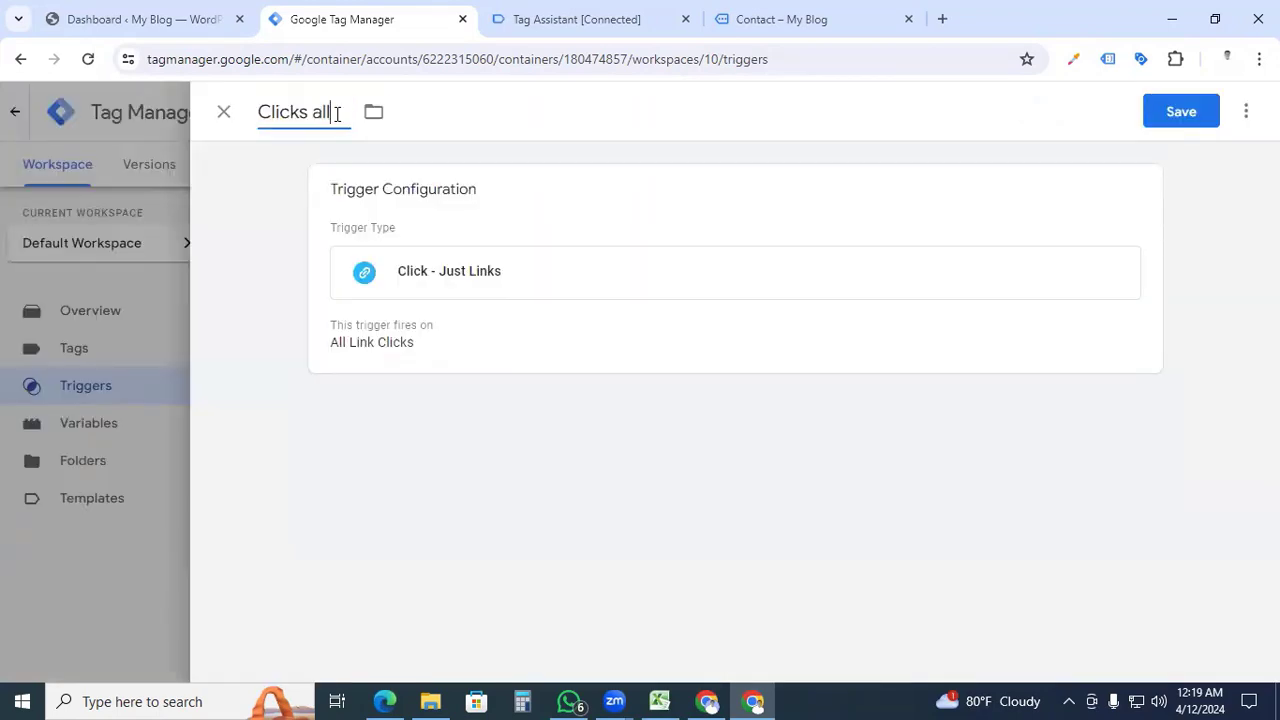
text( links)
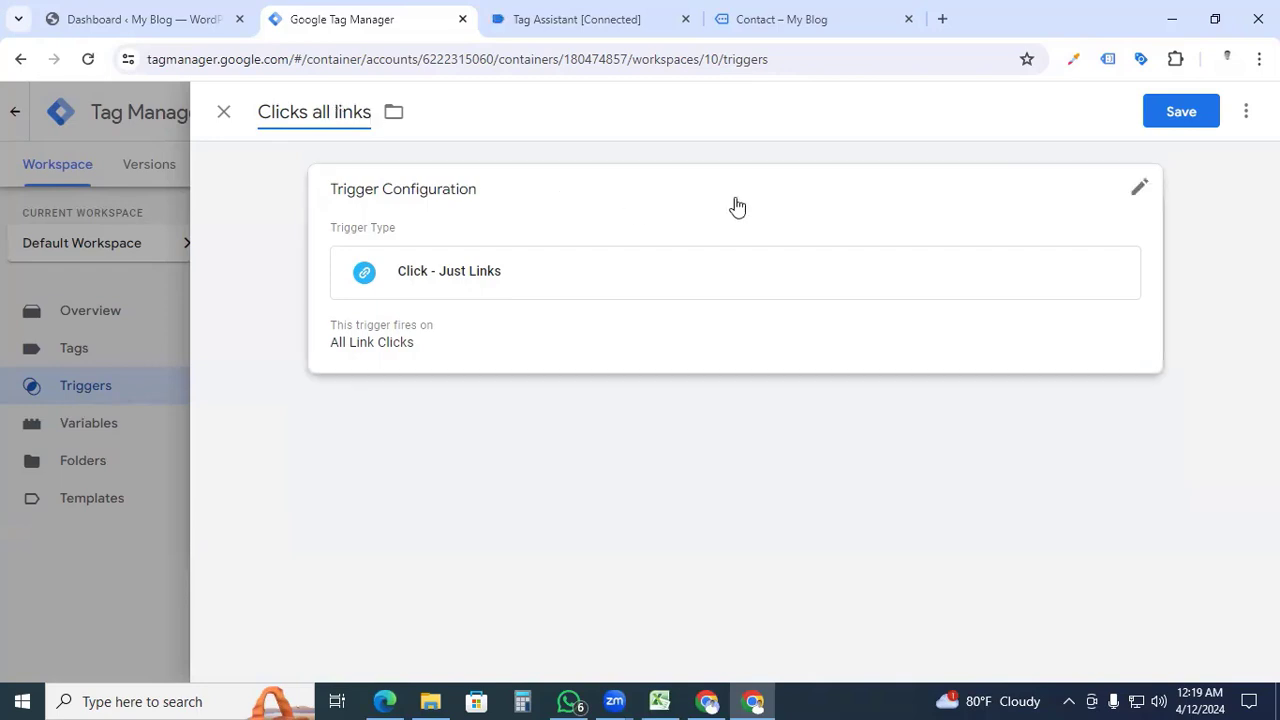
click(1189, 118)
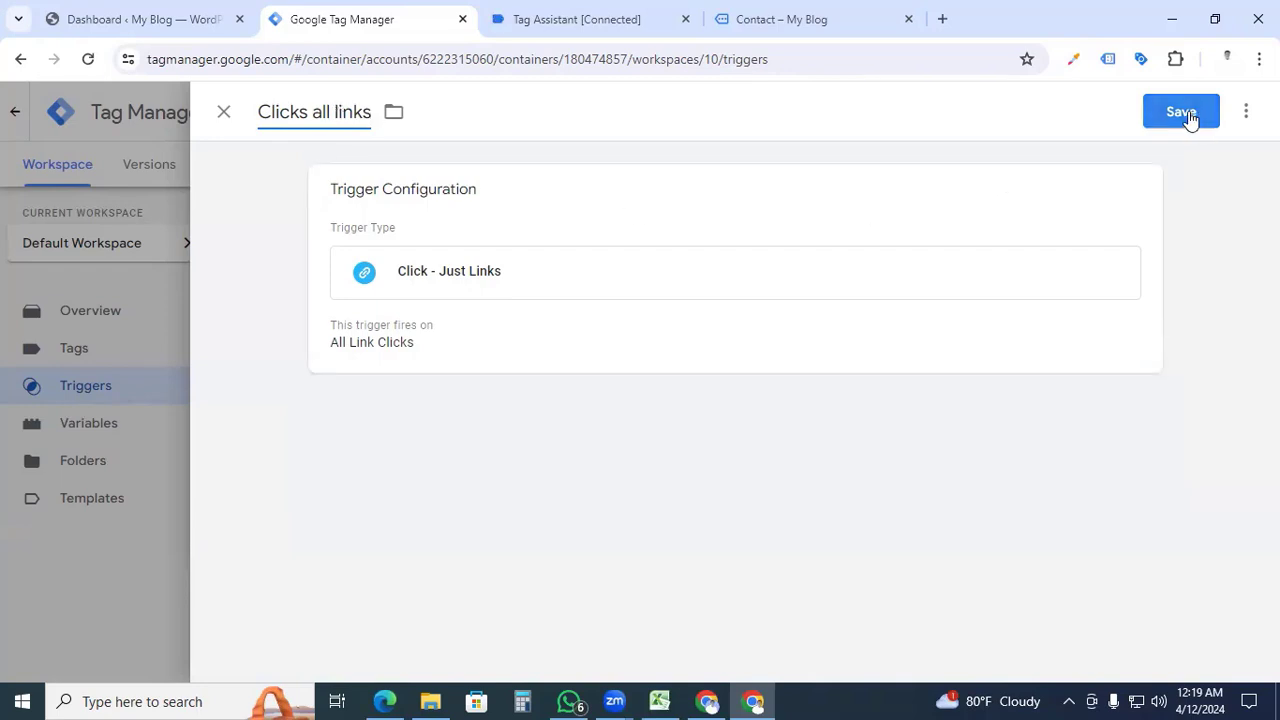
click(1188, 116)
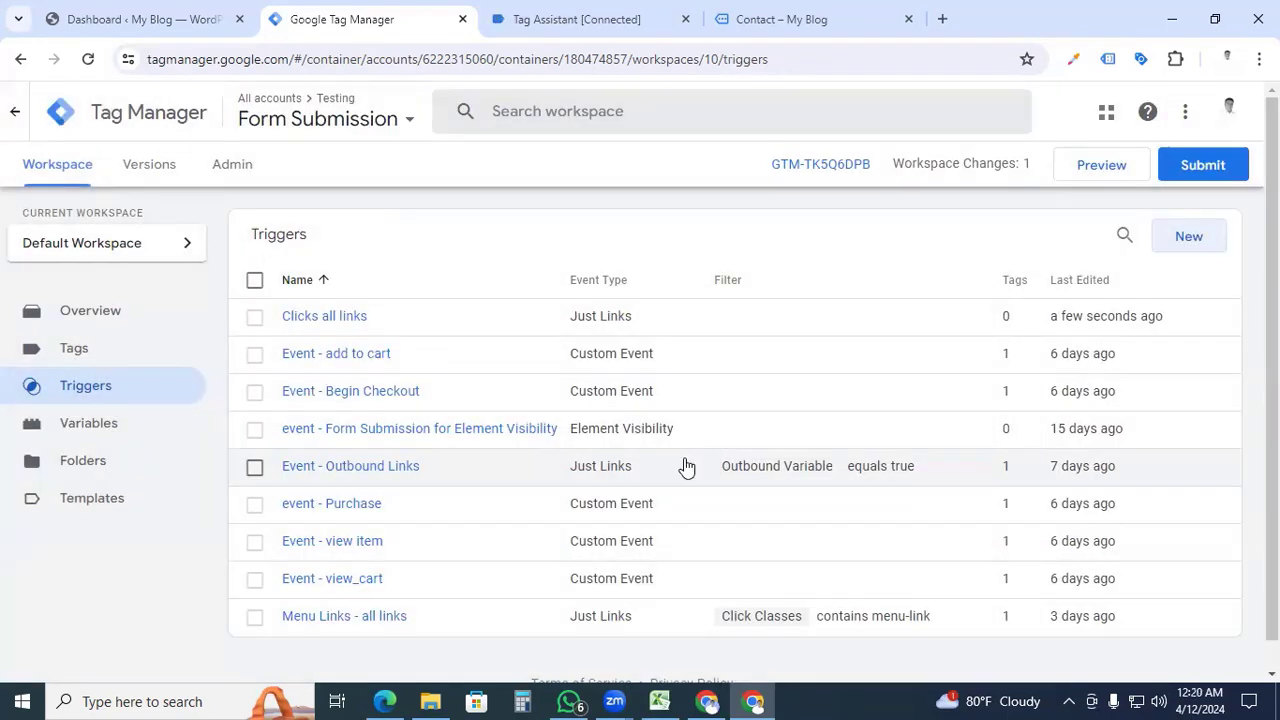
Preview the container on the website and activate the phone number link on the contact page.
click(1092, 172)
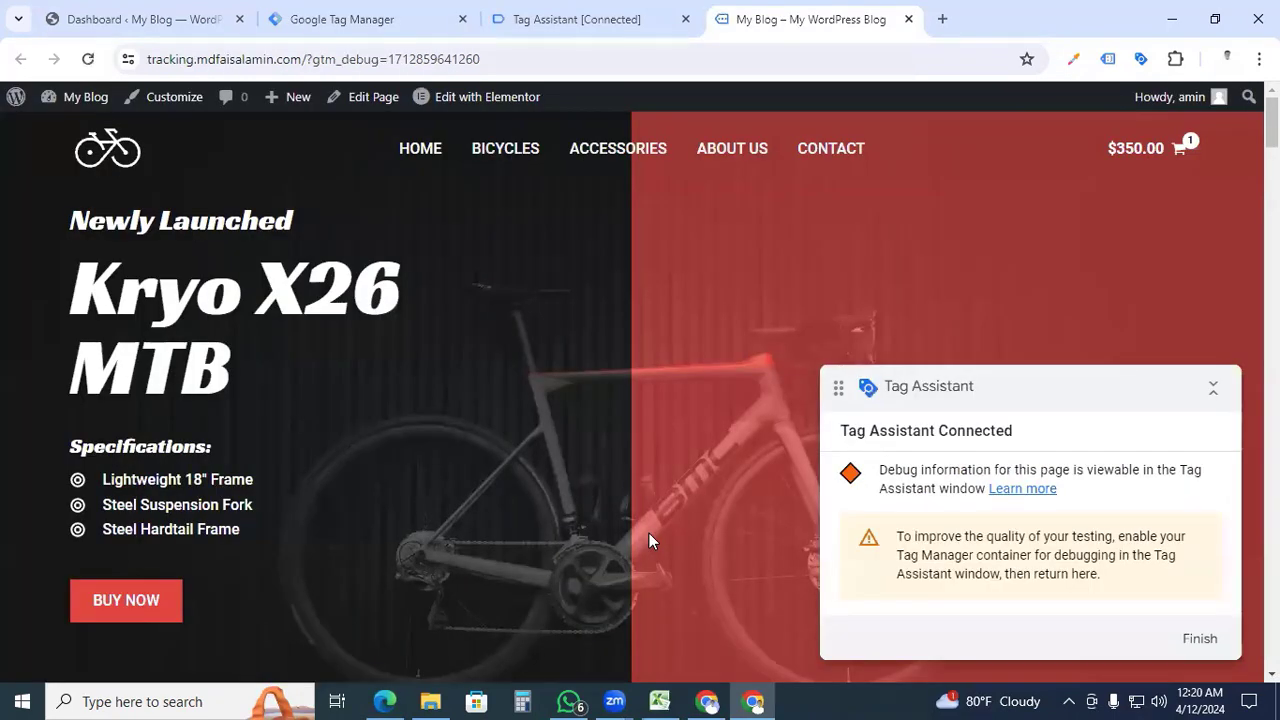
click(815, 152)
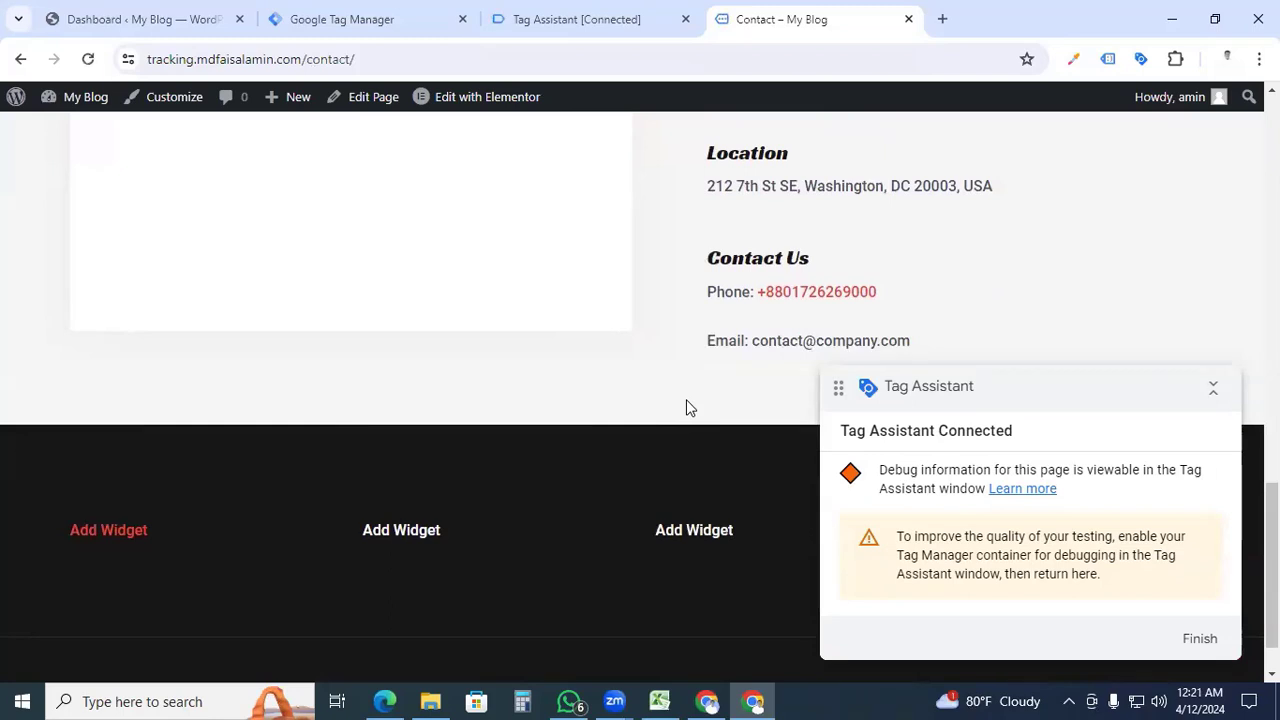
click(808, 305)
In Tag Assistant, examine the Click URL value among the variables of the contact page's Link Click event.
click(603, 18)
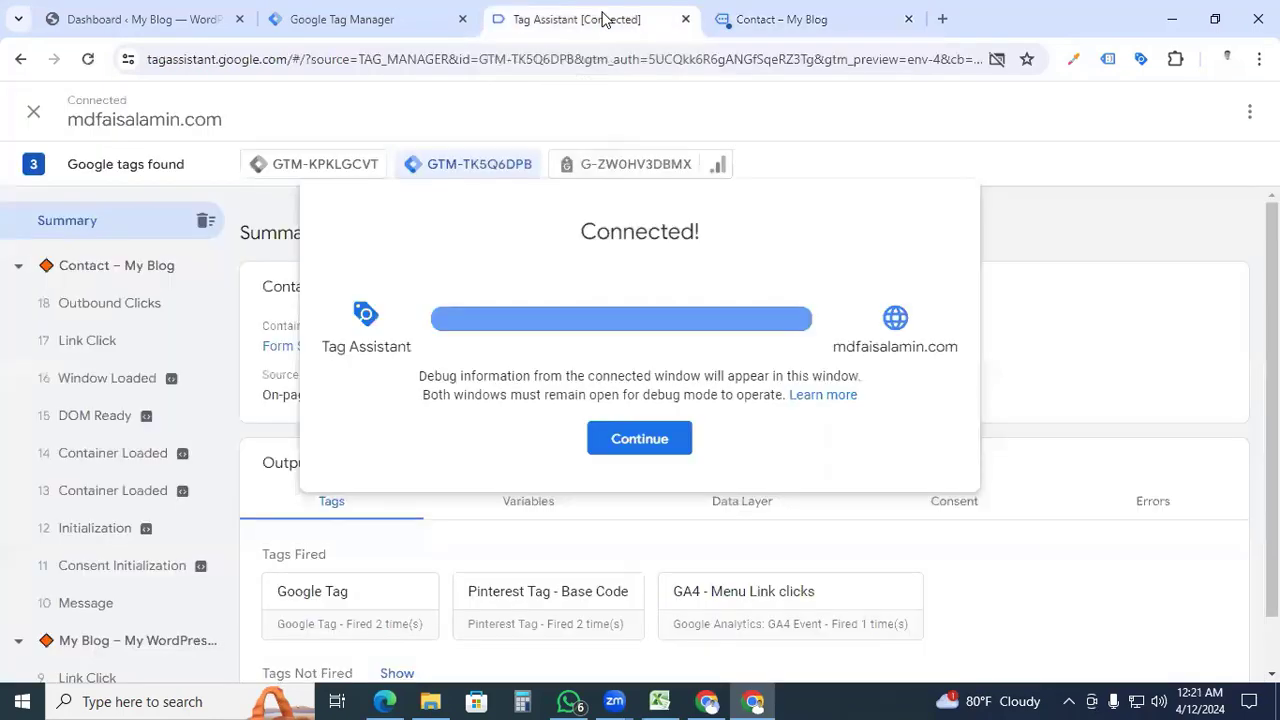
click(639, 440)
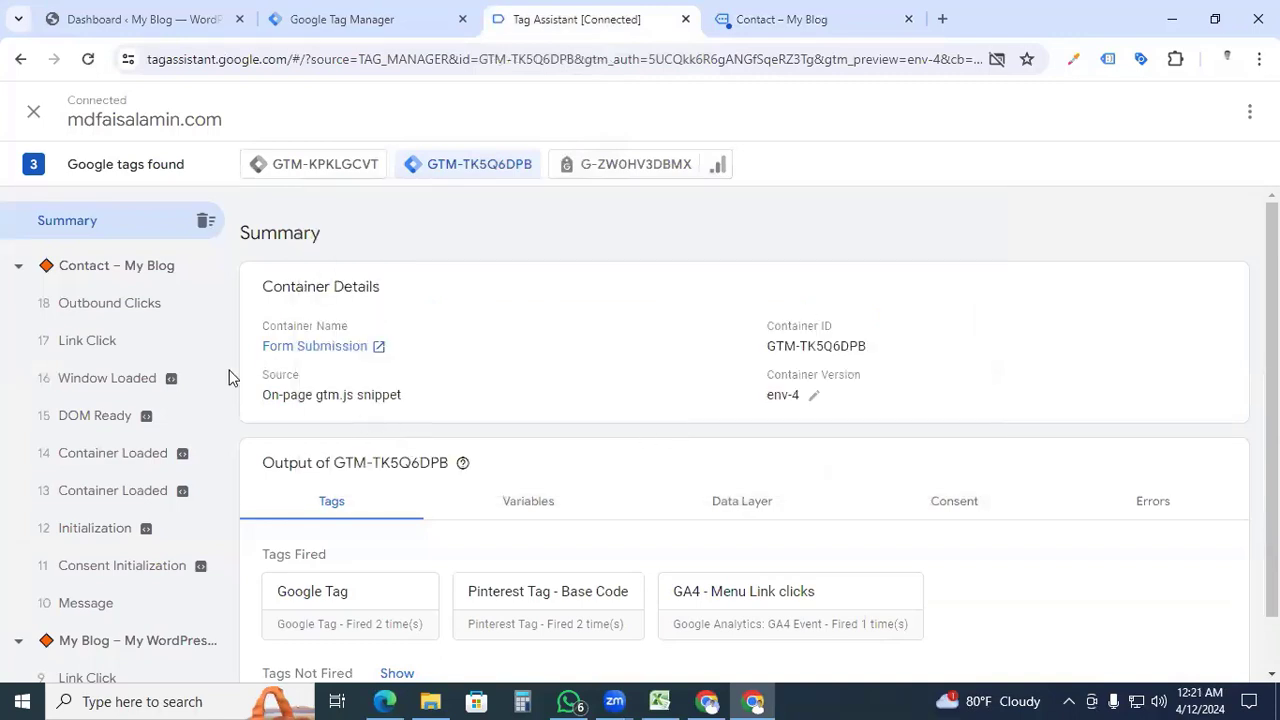
click(105, 350)
click(520, 437)
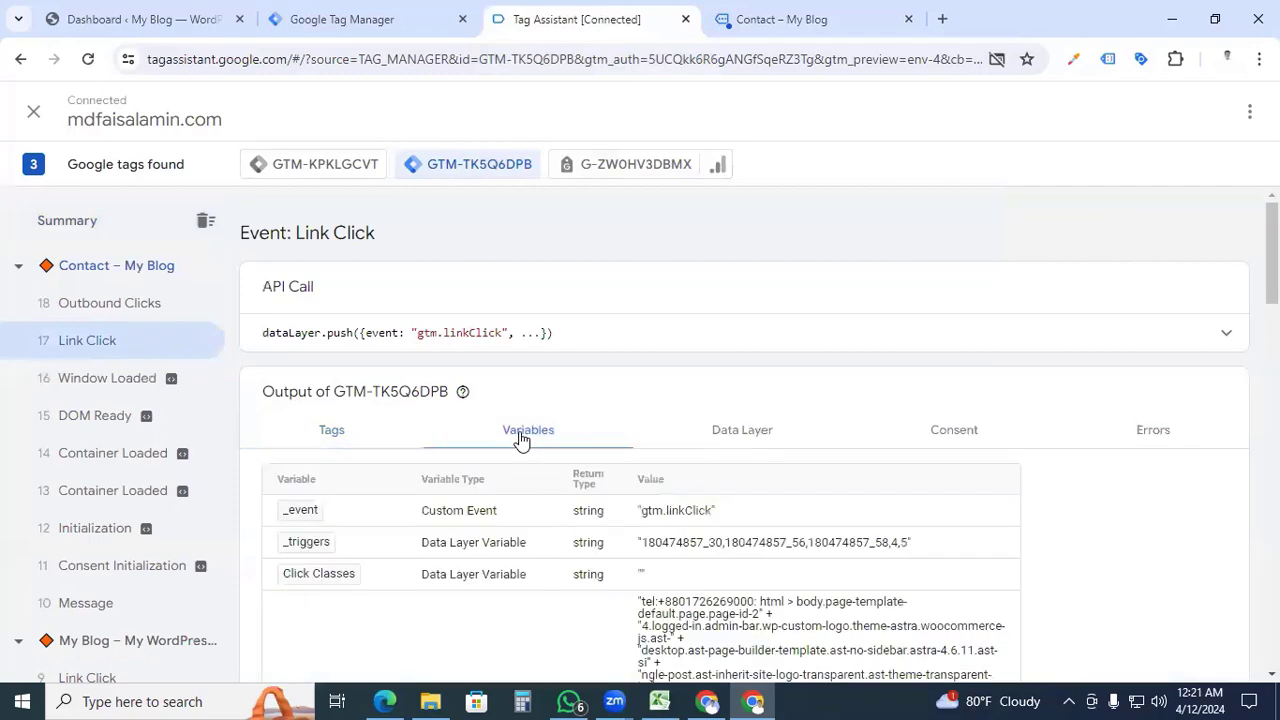
scroll(520, 437, down, 6)
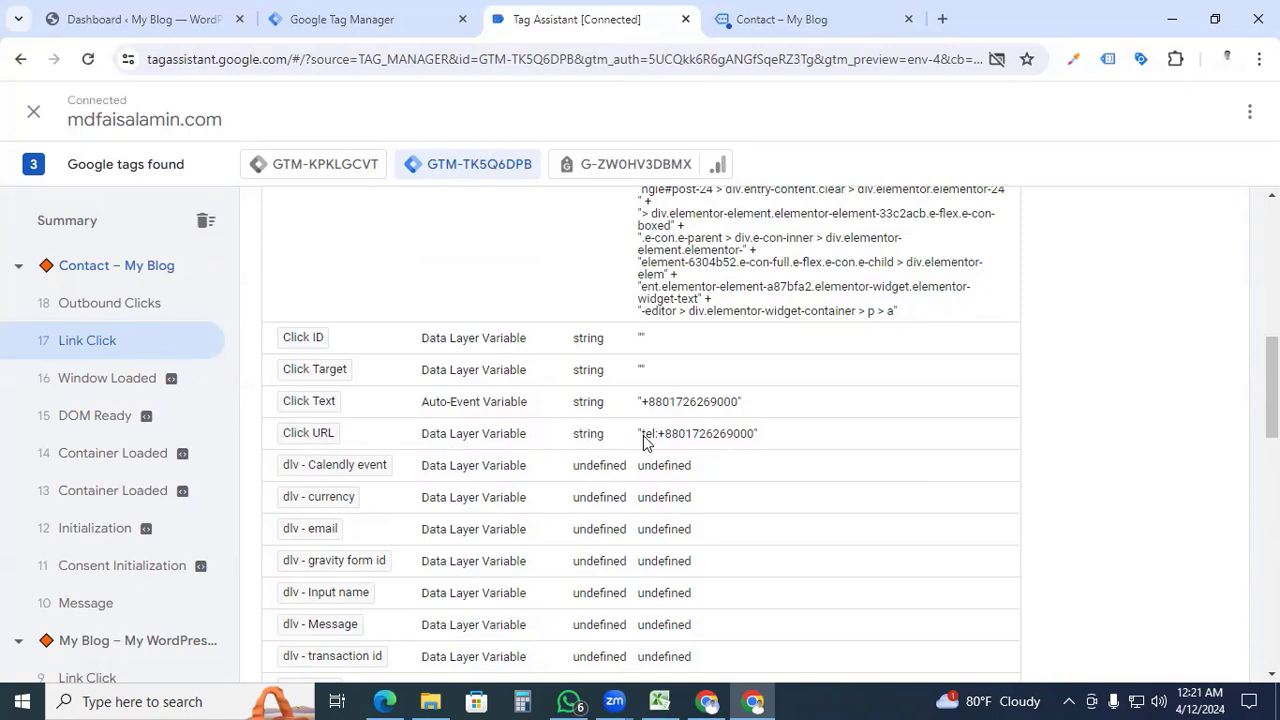
drag(643, 437, 750, 441)
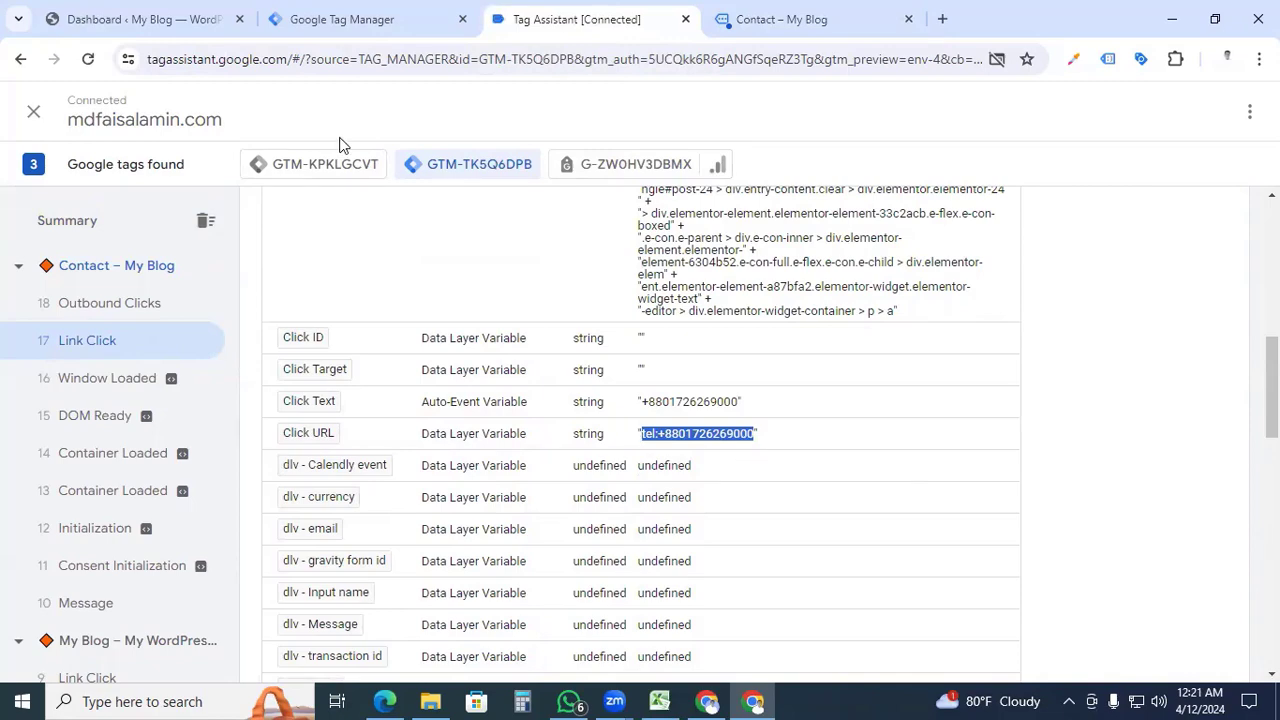
In Tag Manager, set the "Clicks all links" trigger to fire on Some Link Clicks where Click URL starts with a value.
click(328, 30)
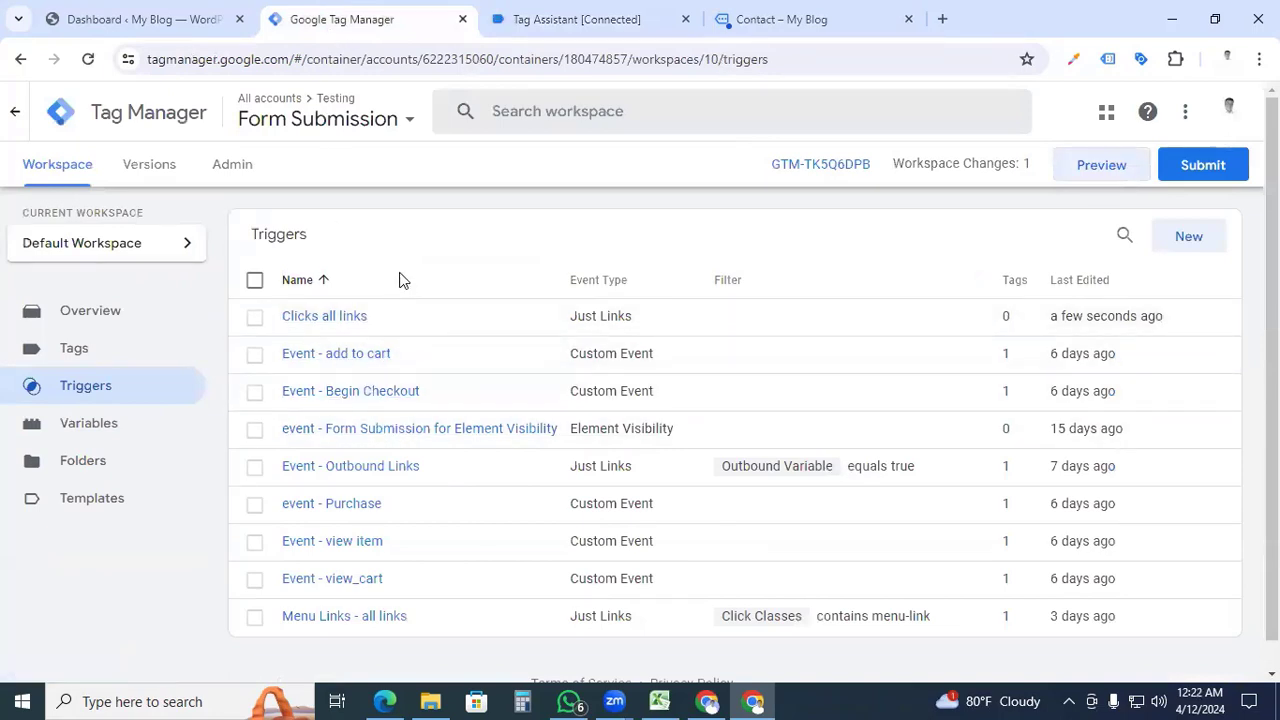
click(328, 318)
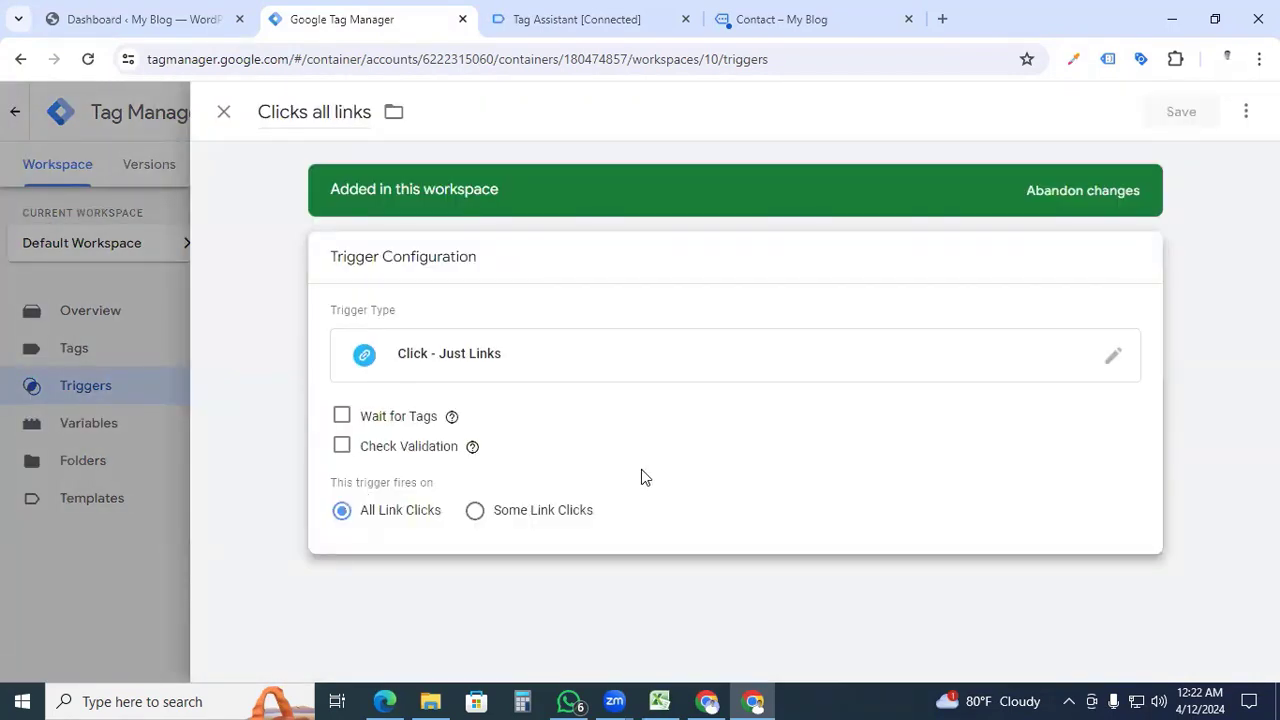
click(475, 512)
click(491, 600)
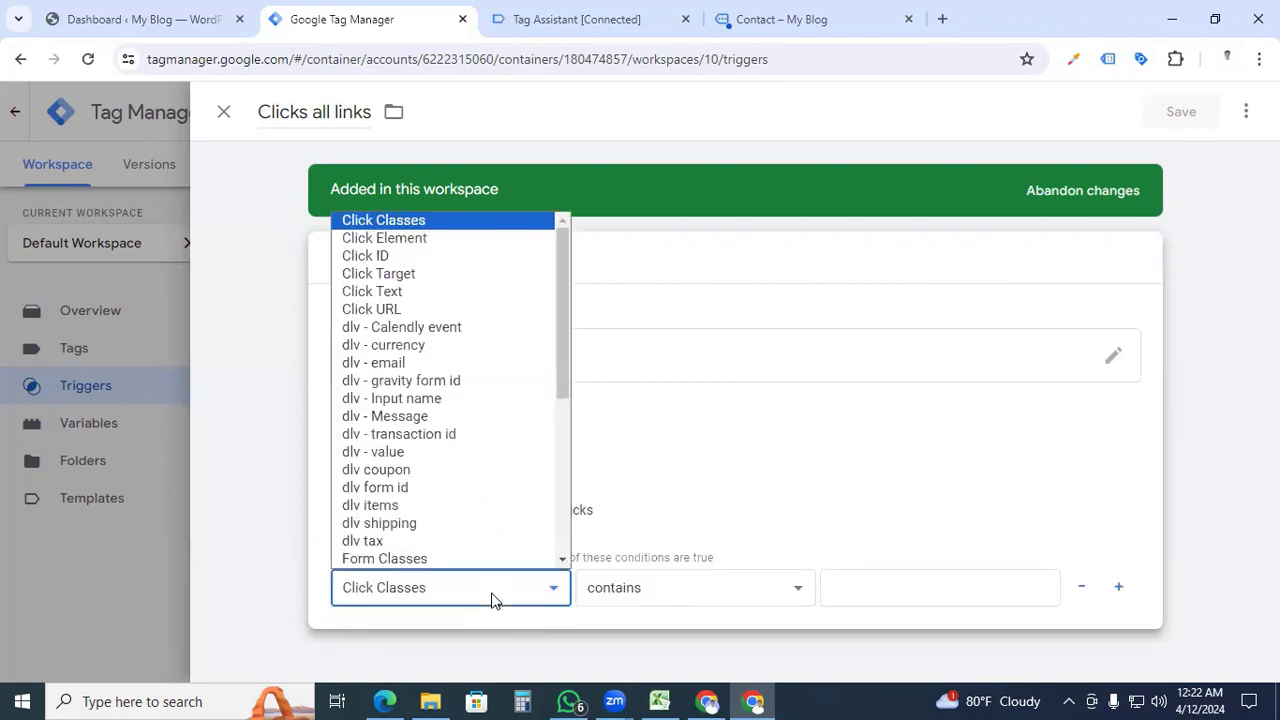
click(435, 309)
click(660, 591)
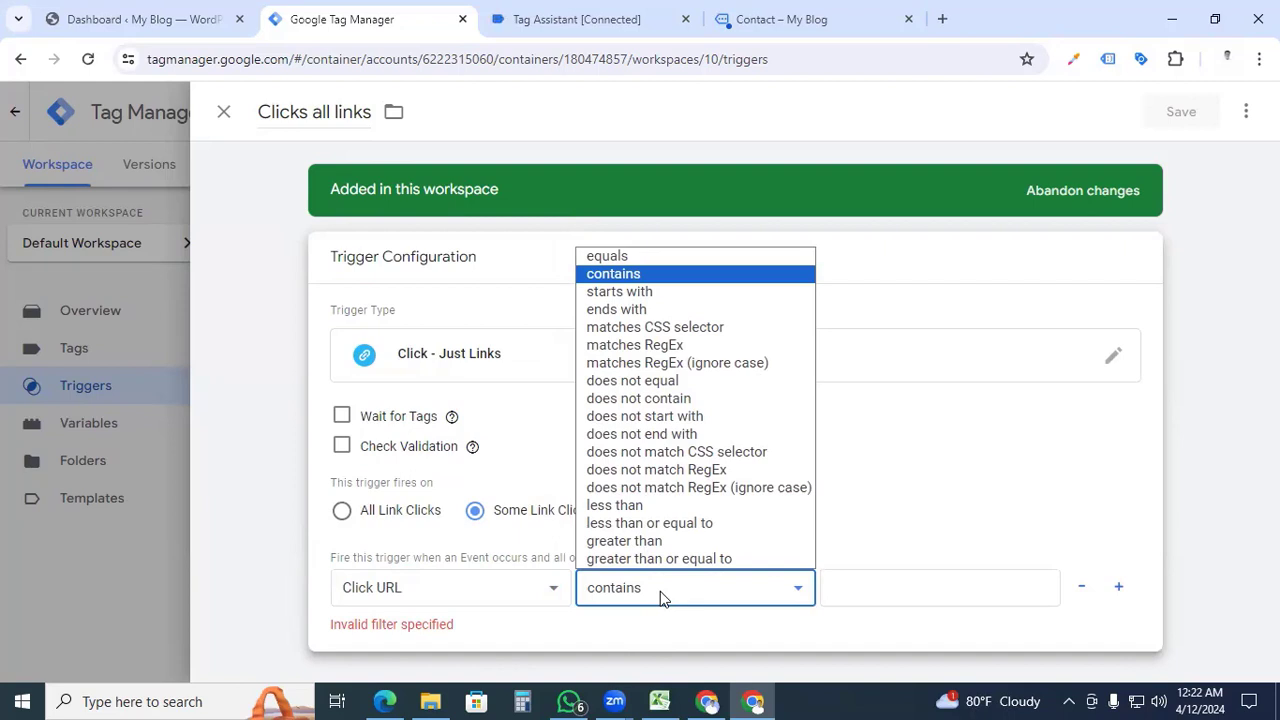
click(637, 292)
Check the Click URL prefix in Tag Assistant and enter "tel:" as the trigger condition's value.
click(851, 594)
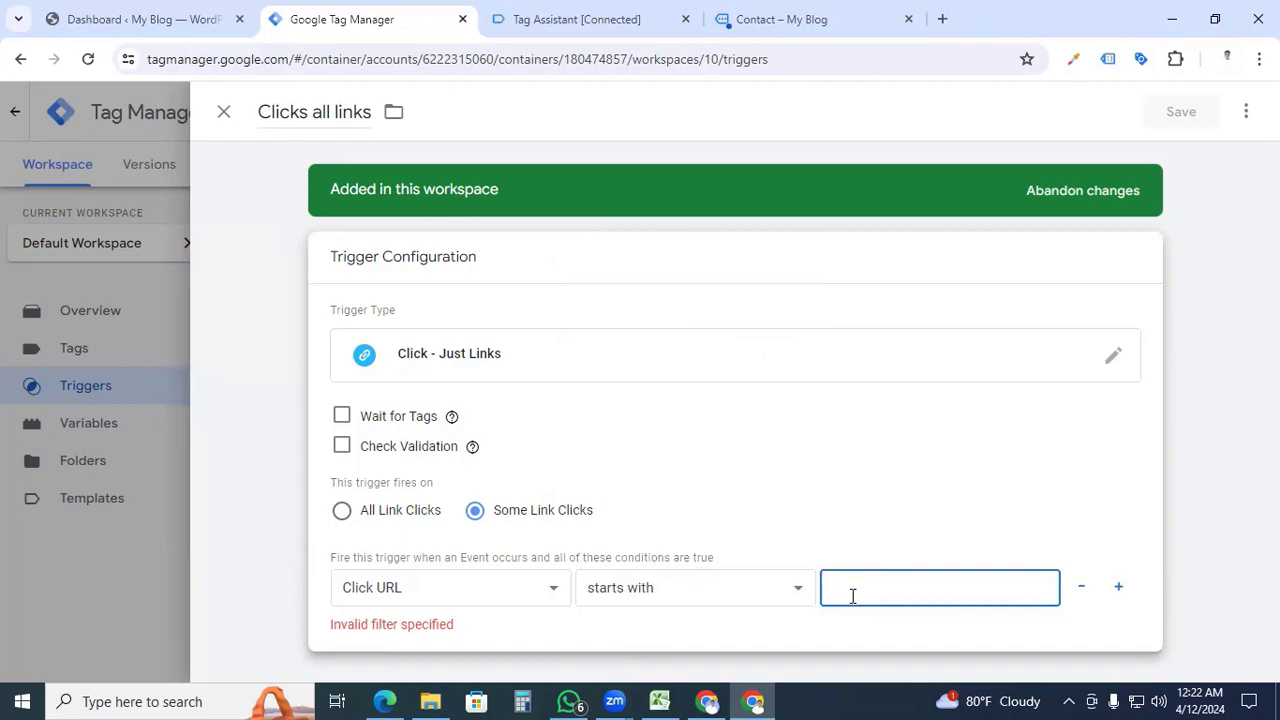
click(530, 14)
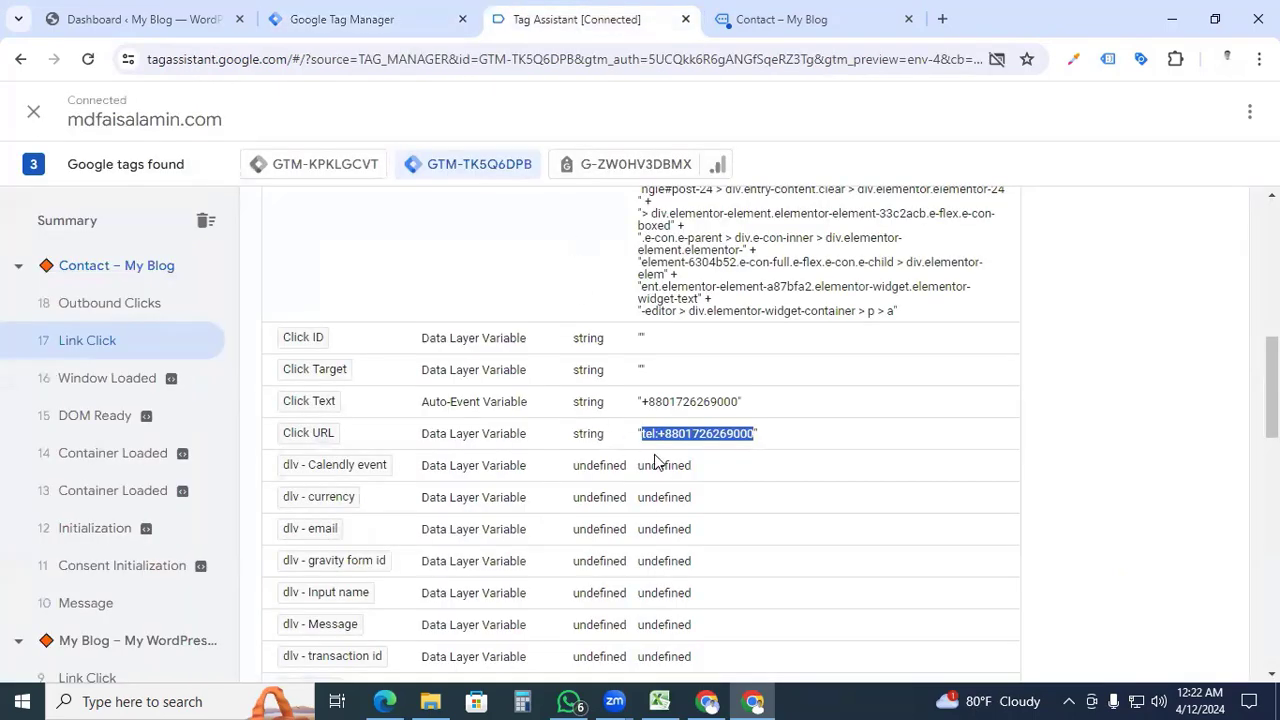
drag(658, 439, 641, 437)
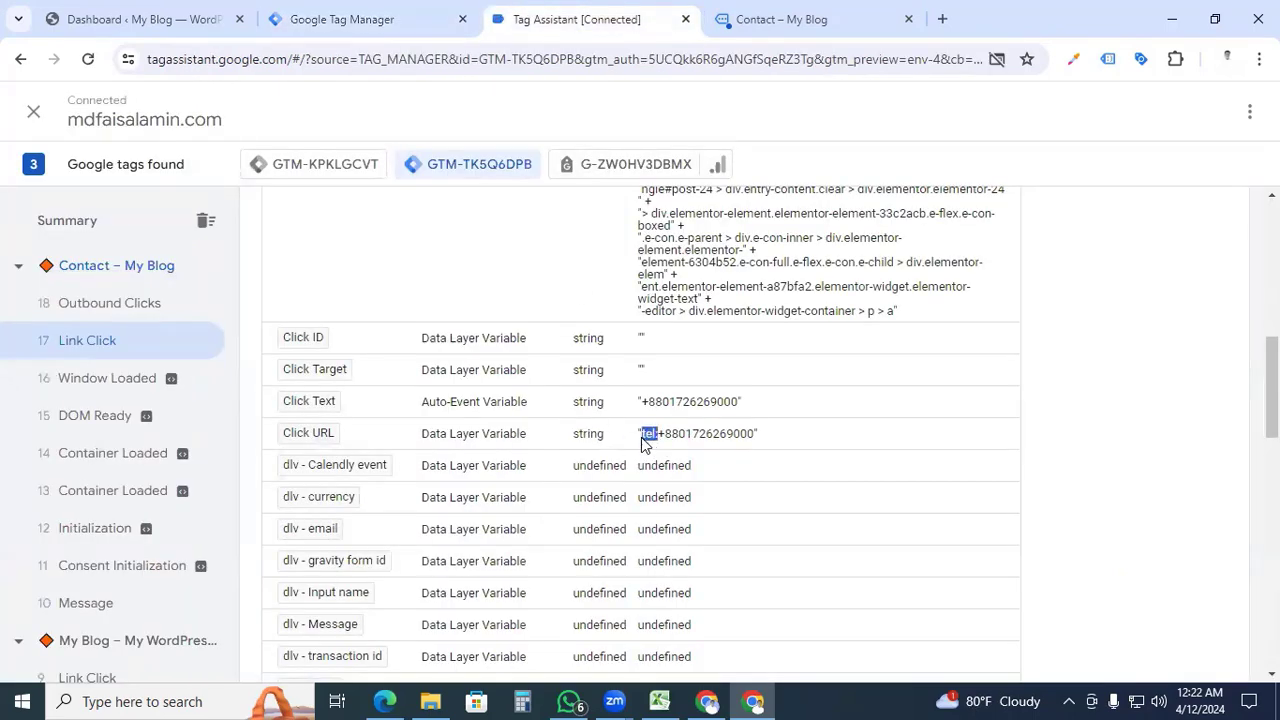
click(391, 8)
drag(853, 588, 828, 588)
key(BackSpace)
text(tel:)
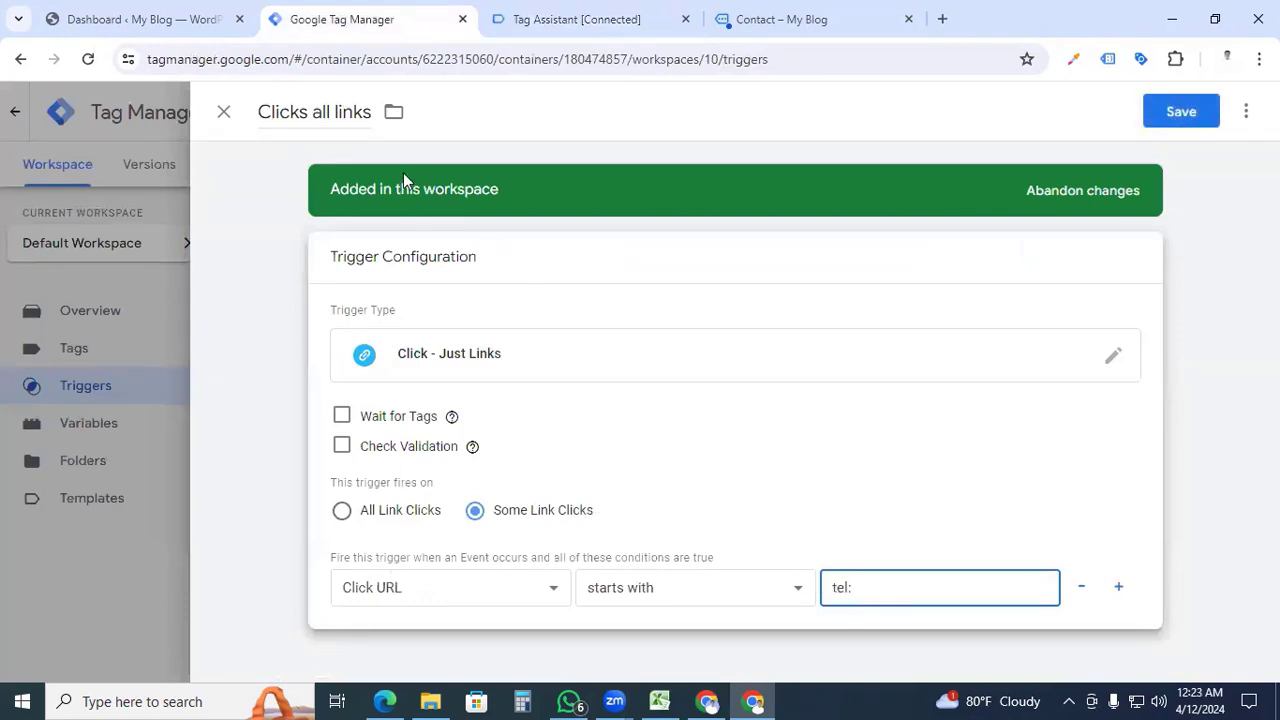
Rename the trigger as "Event - Phone Number Click" and save it.
triple_click(326, 116)
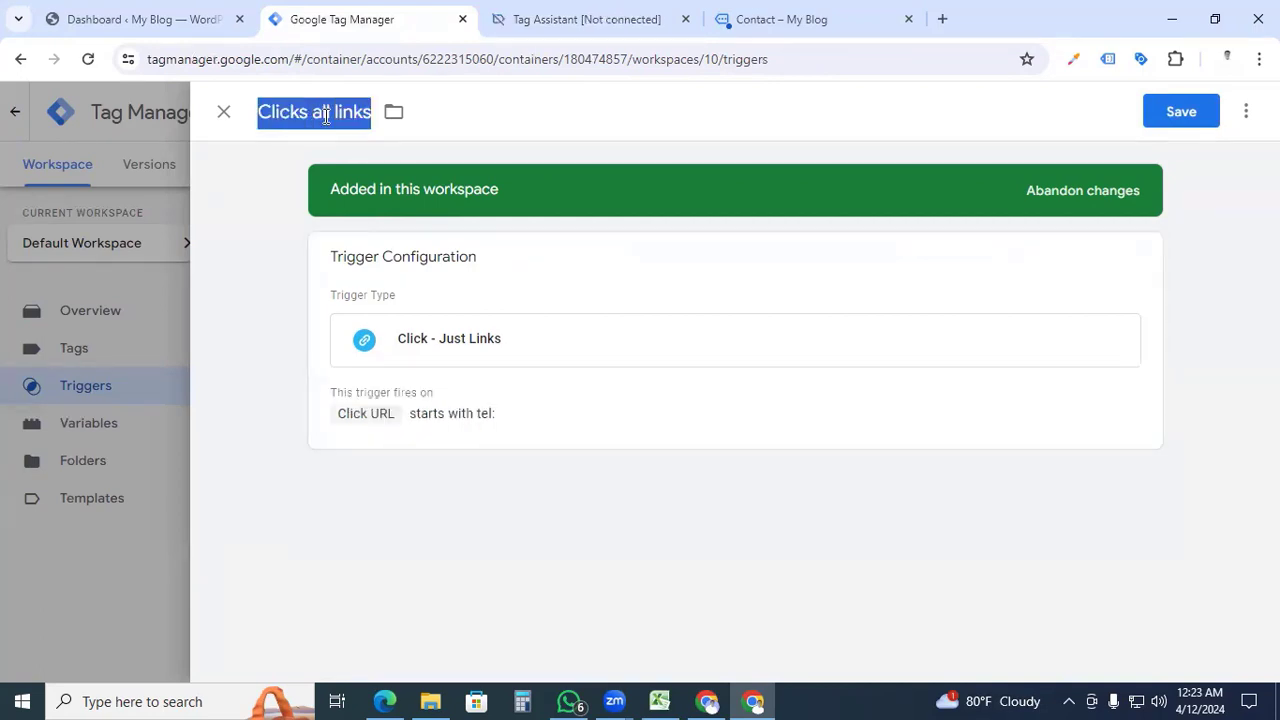
text(Event - Phone Number Cl)
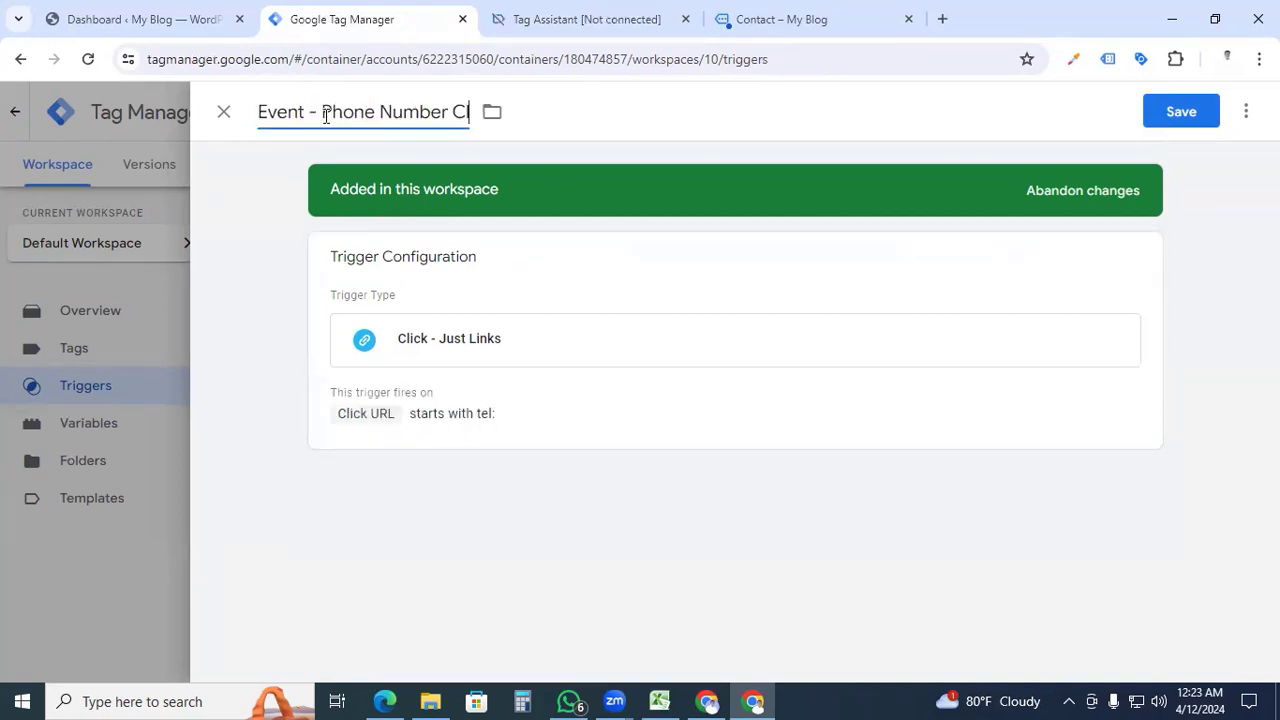
text(ick)
click(1180, 111)
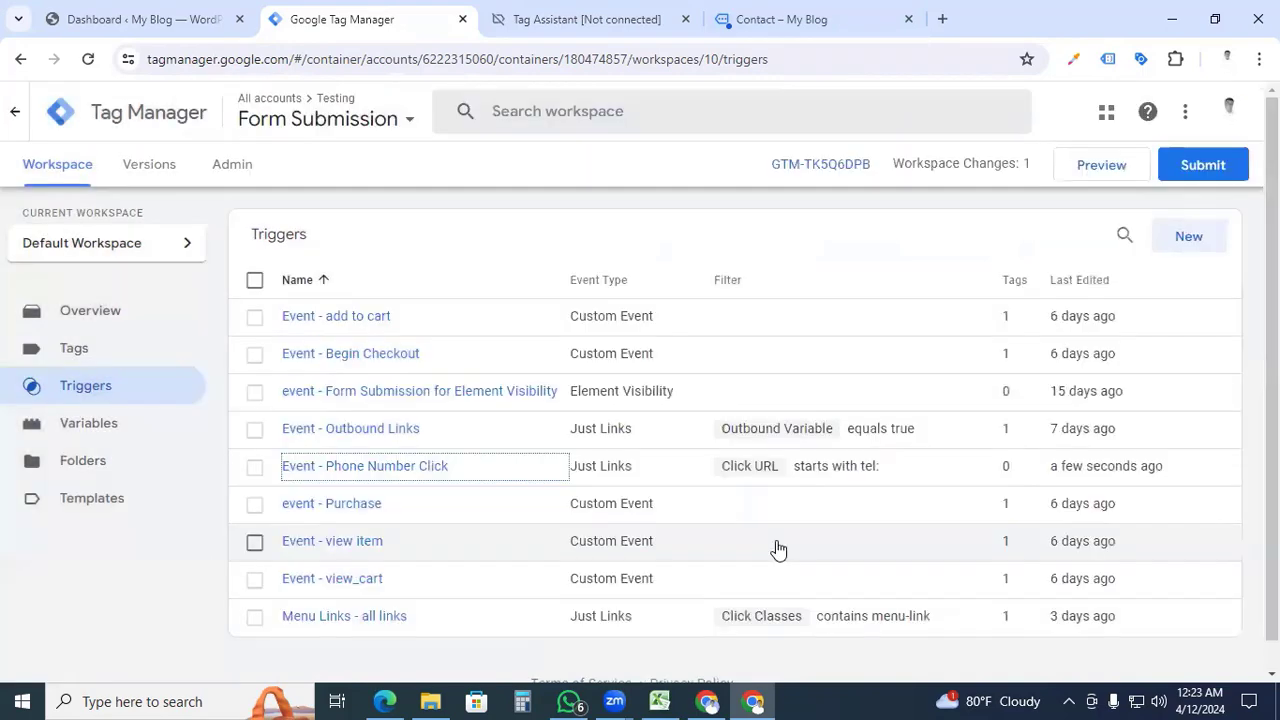
Create a new tag of the Google Analytics: GA4 Event type.
click(131, 354)
click(1180, 236)
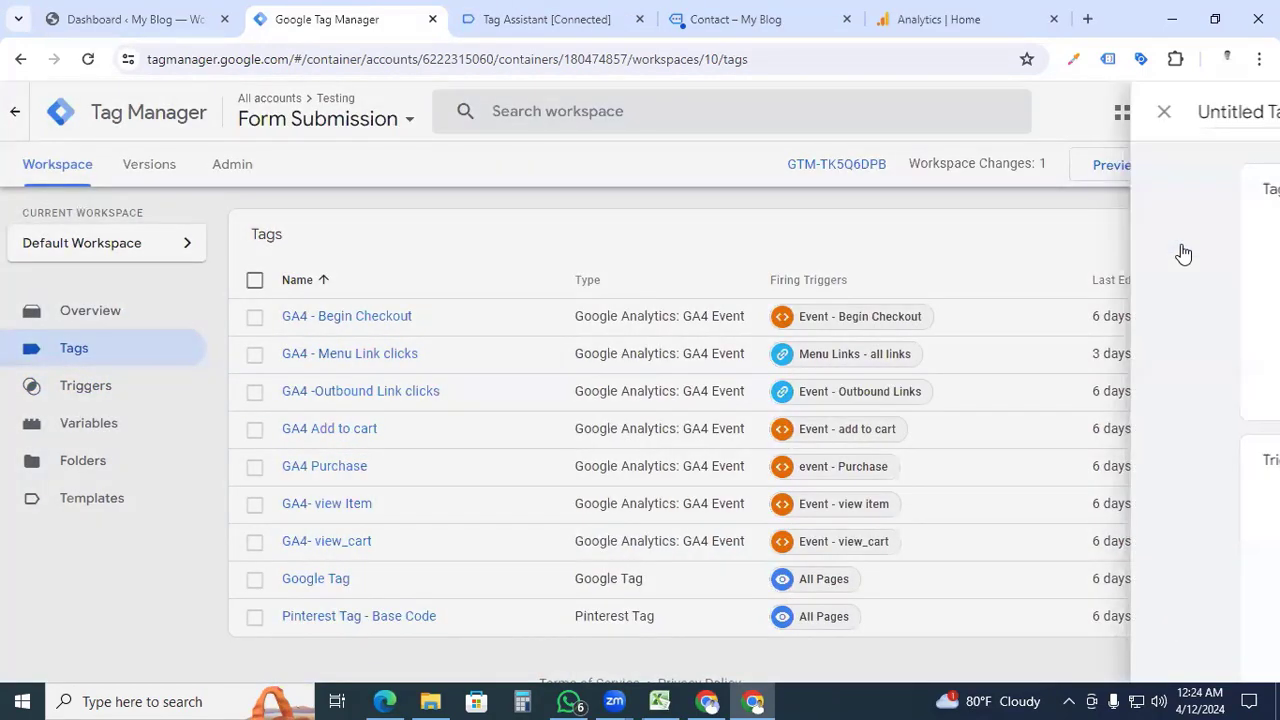
click(716, 298)
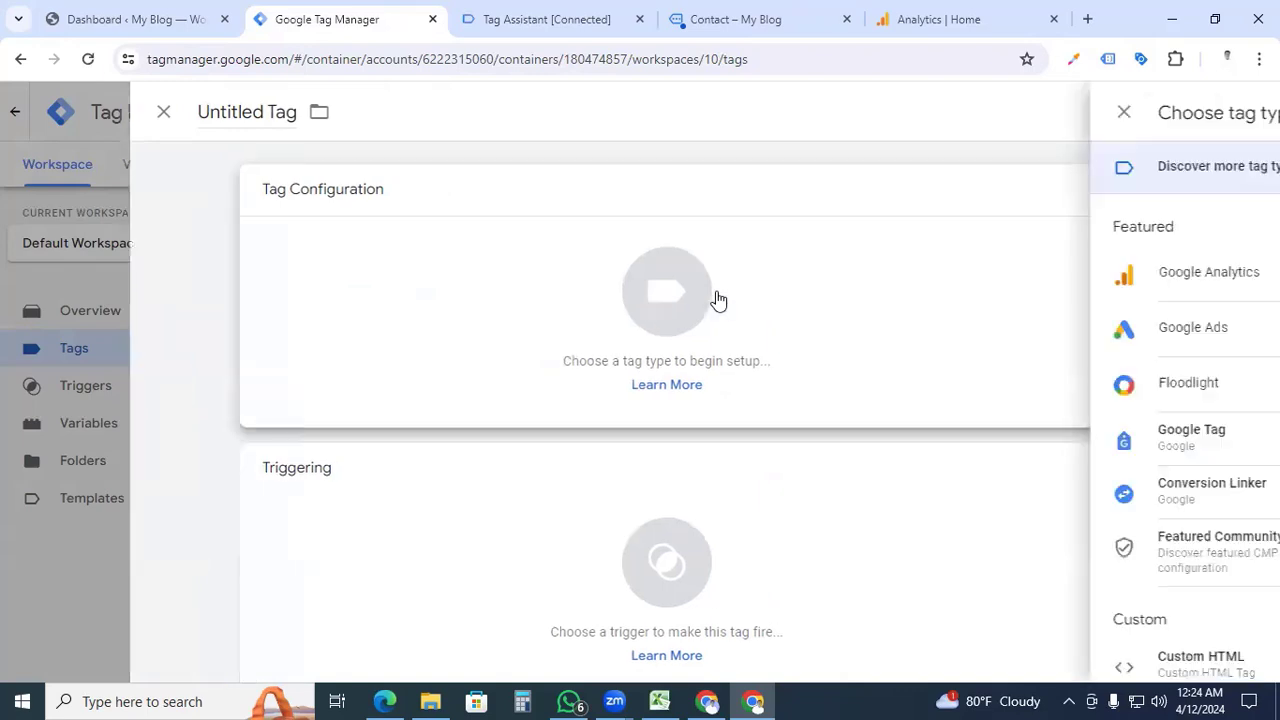
click(1098, 289)
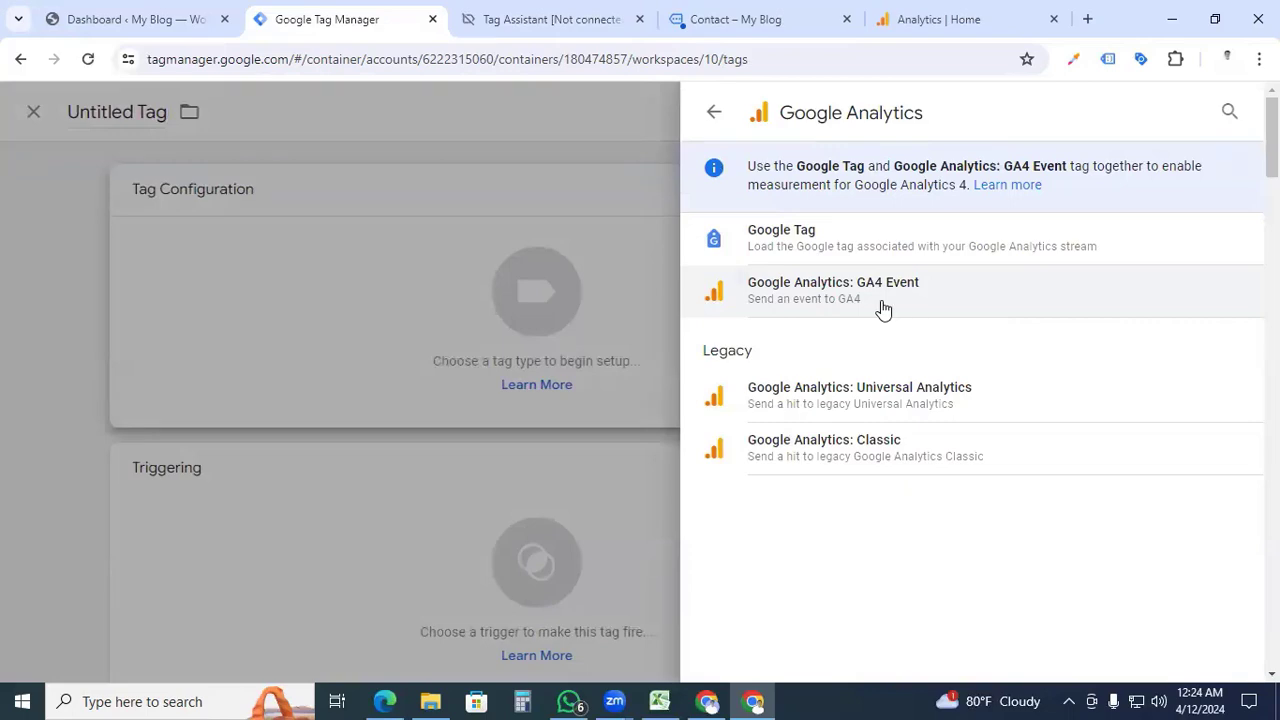
click(877, 300)
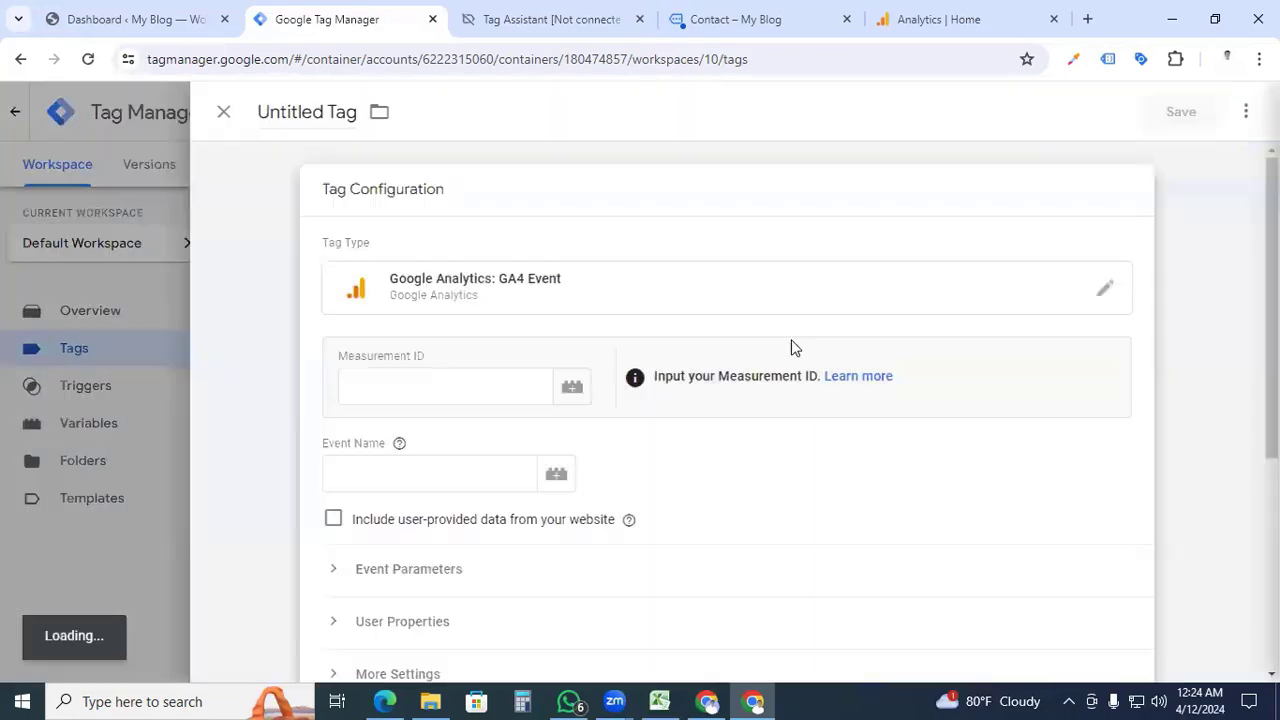
Set the tag's measurement ID to the {{GA4 Tag ID}} variable and its event name to "phone_number_link_click".
click(421, 362)
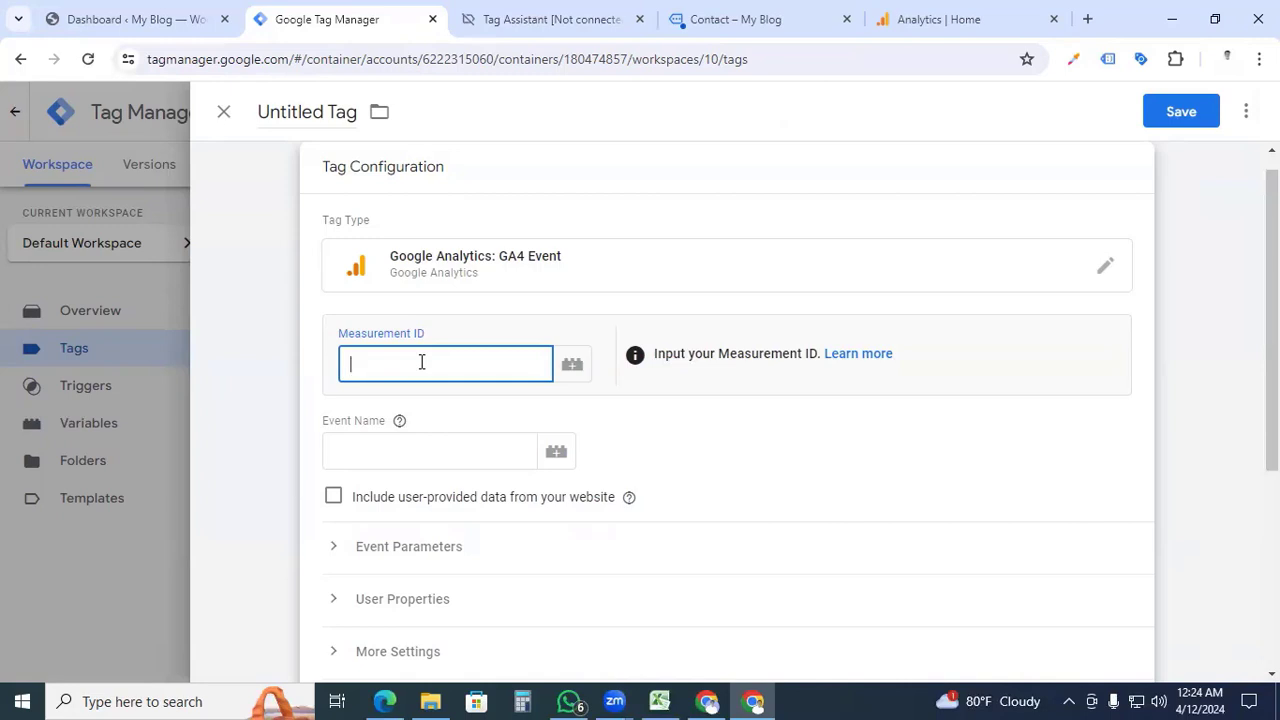
text({{GA4)
click(418, 405)
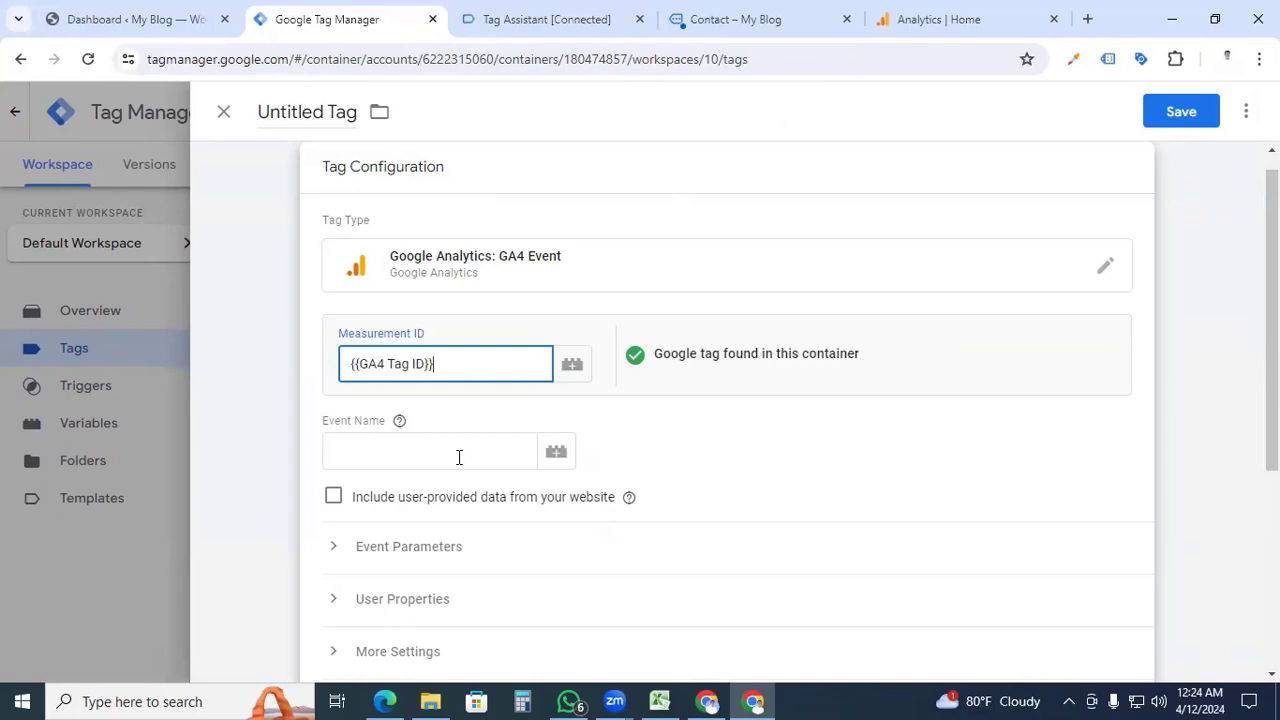
click(459, 457)
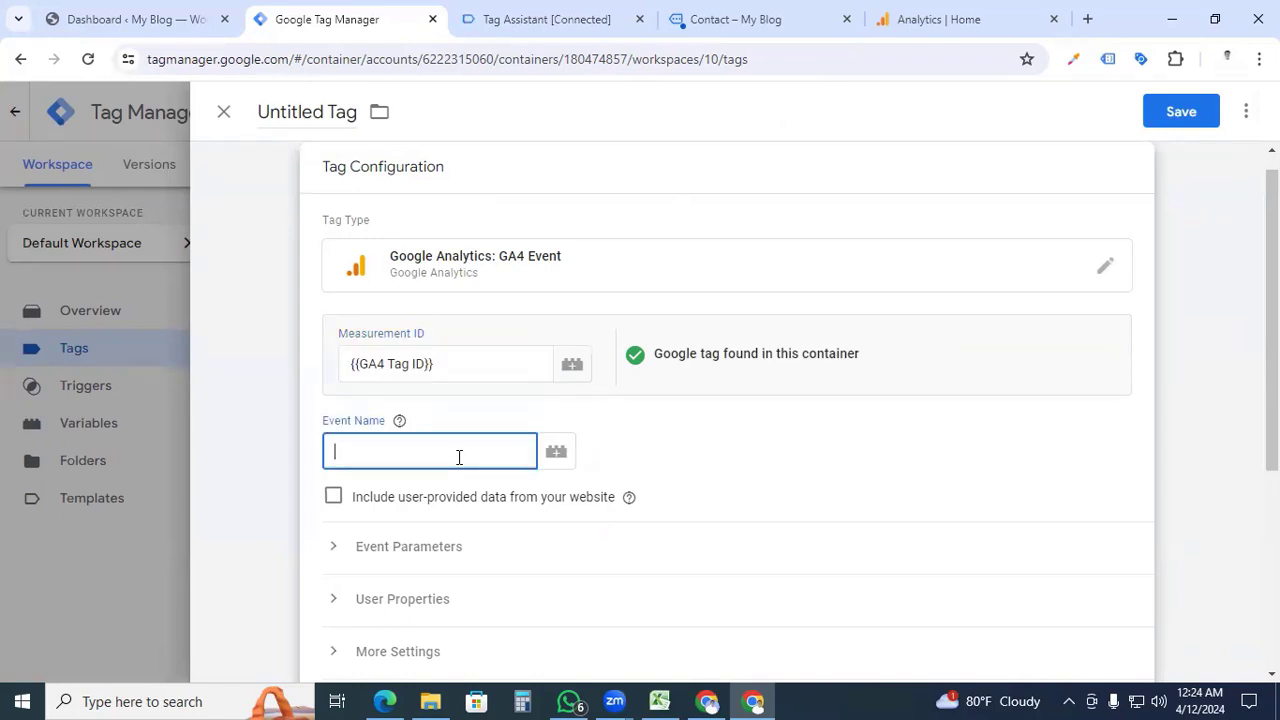
text(phone_number_link_click)
Add an event parameter named "link_url" with the {{Click URL}} variable as its value.
scroll(652, 441, down, 1)
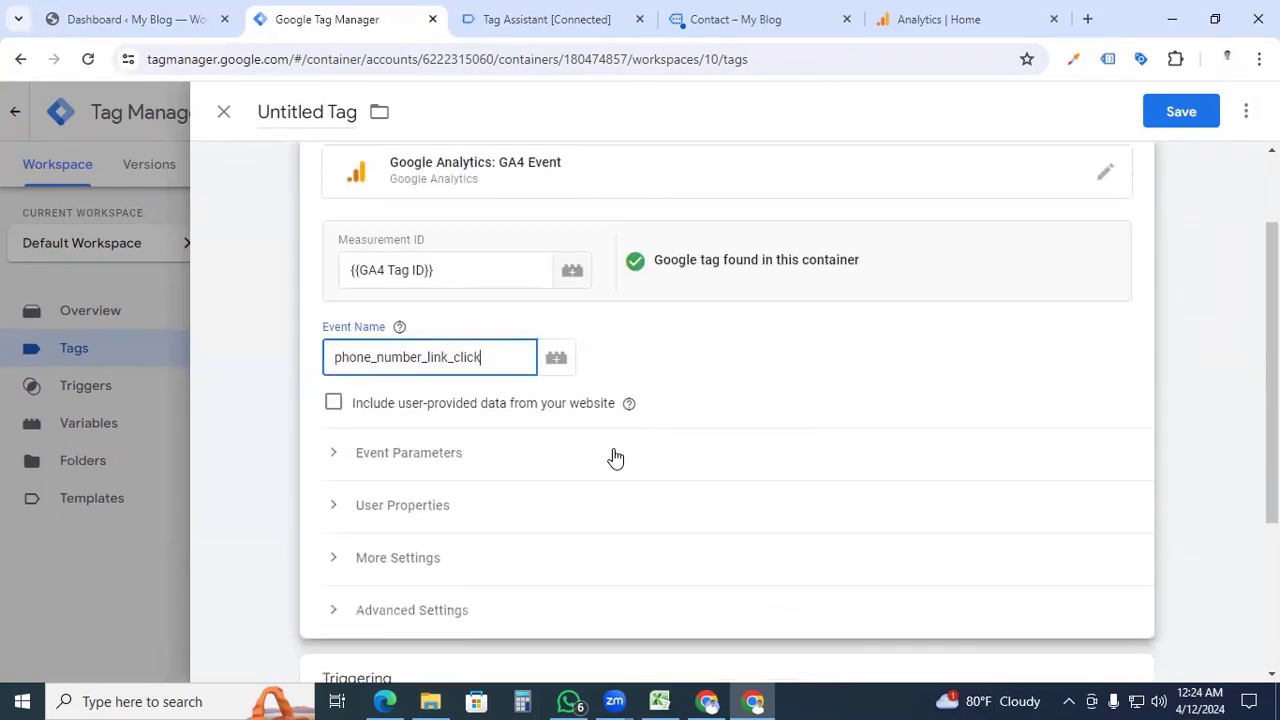
click(336, 458)
scroll(440, 412, down, 2)
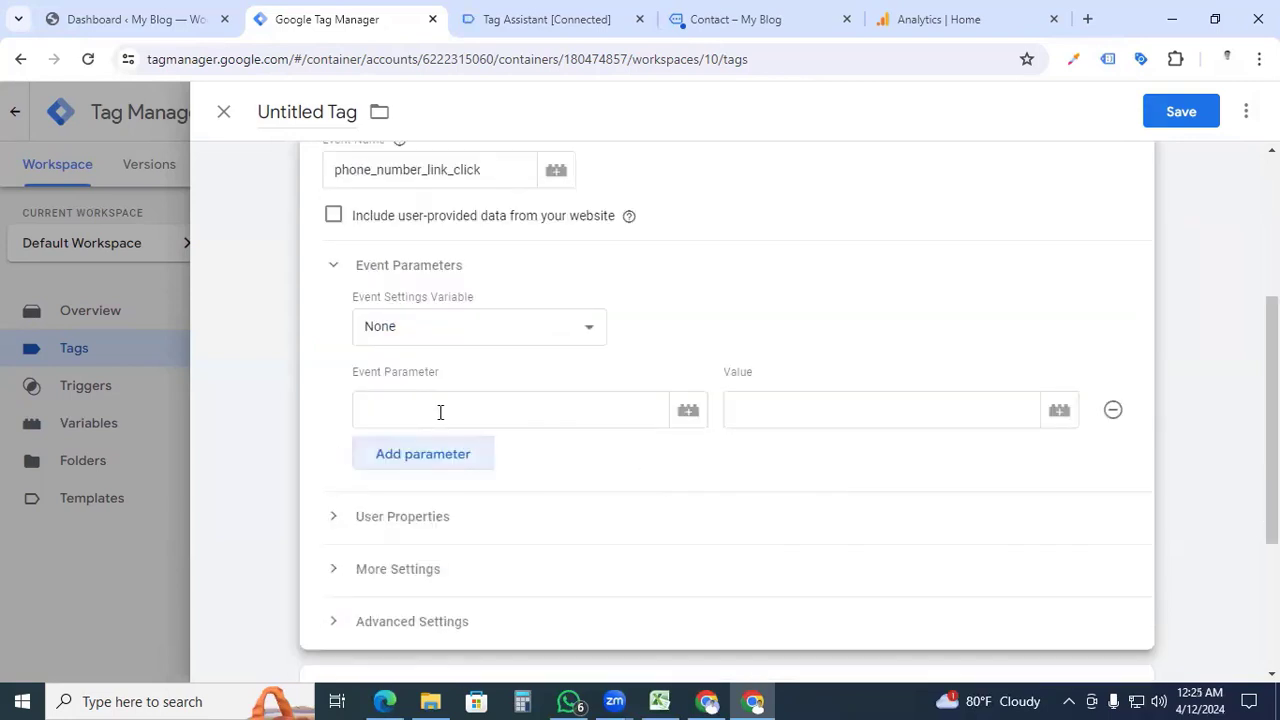
click(440, 412)
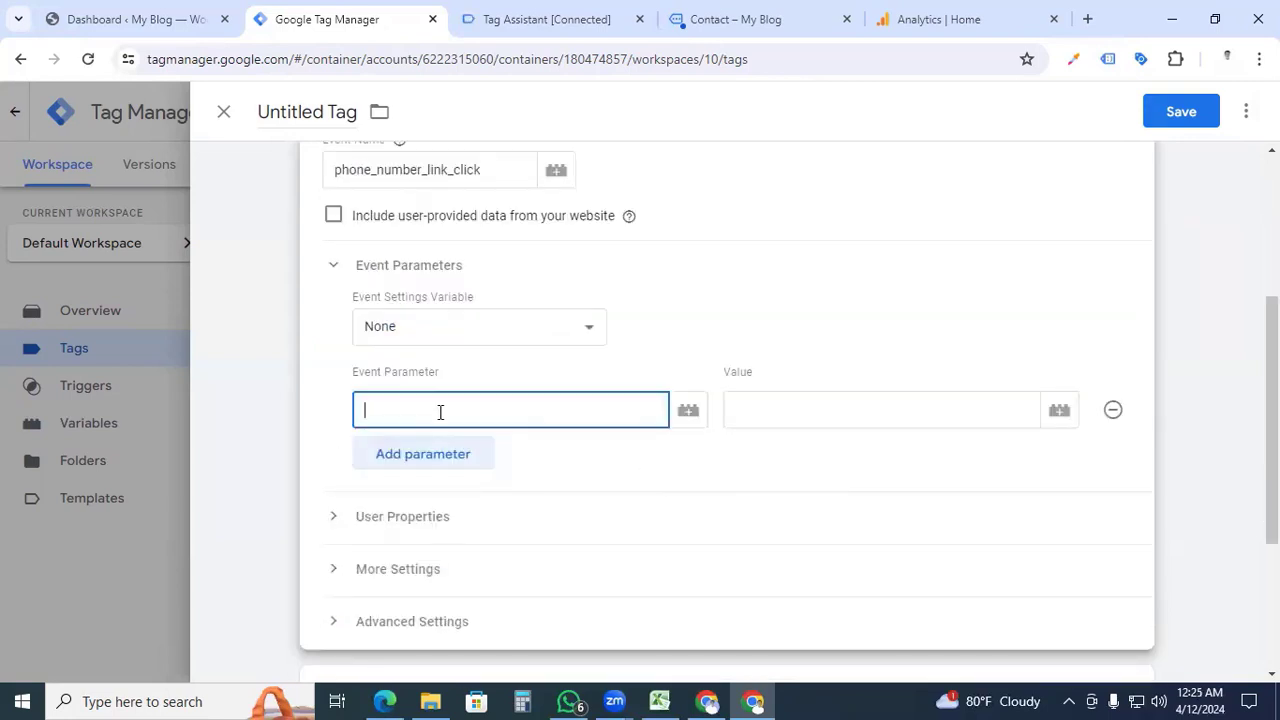
text(link_url)
click(741, 415)
text({{)
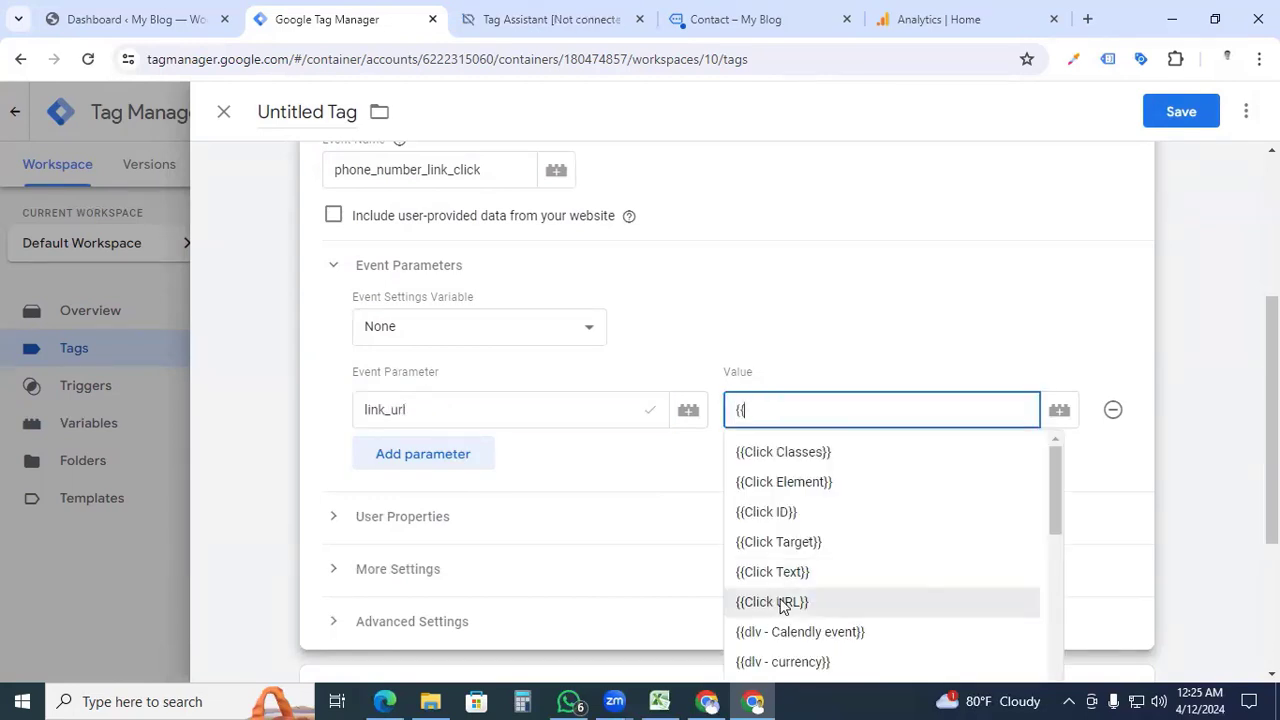
click(783, 603)
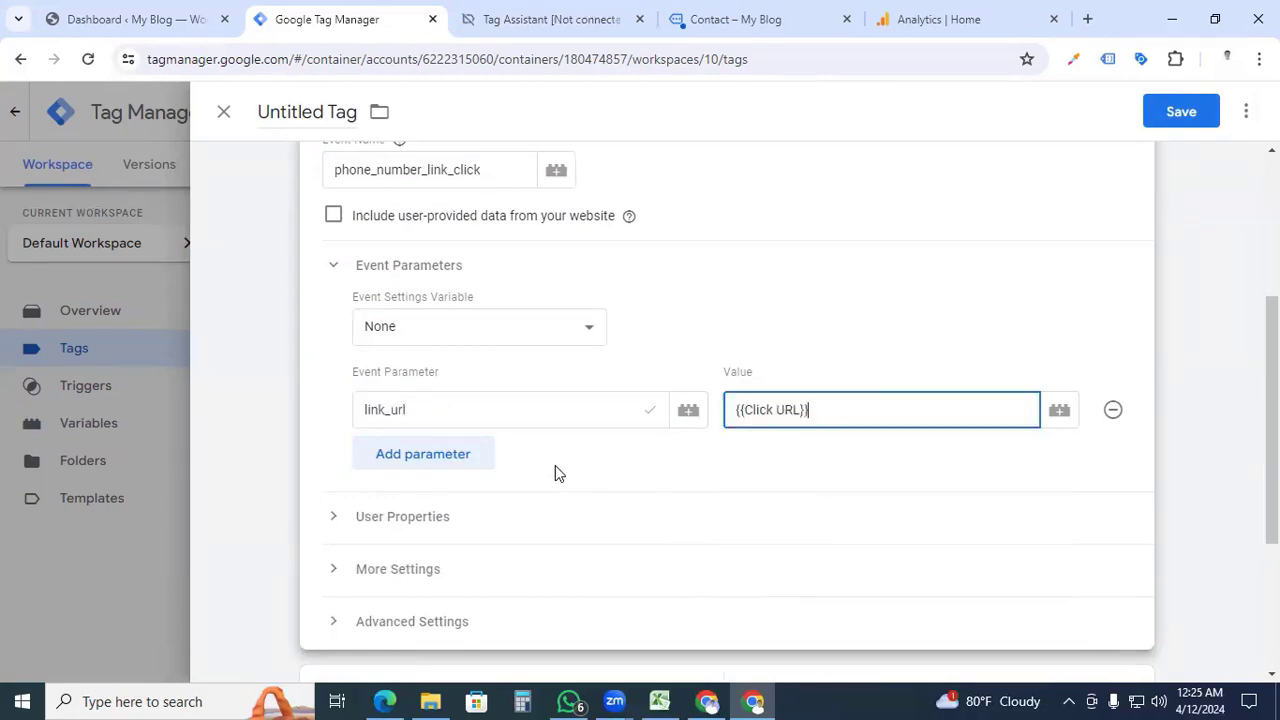
Add a second event parameter named "link_text" with the {{Click Text}} variable as its value.
click(462, 467)
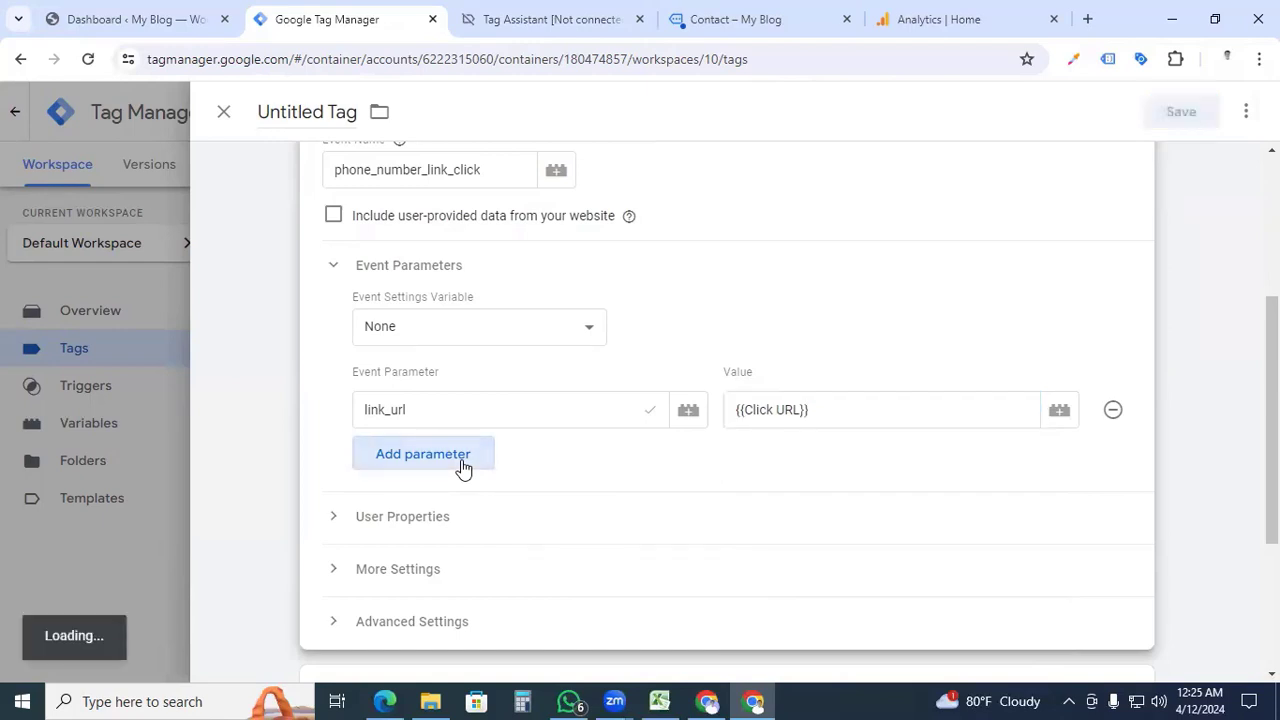
click(464, 459)
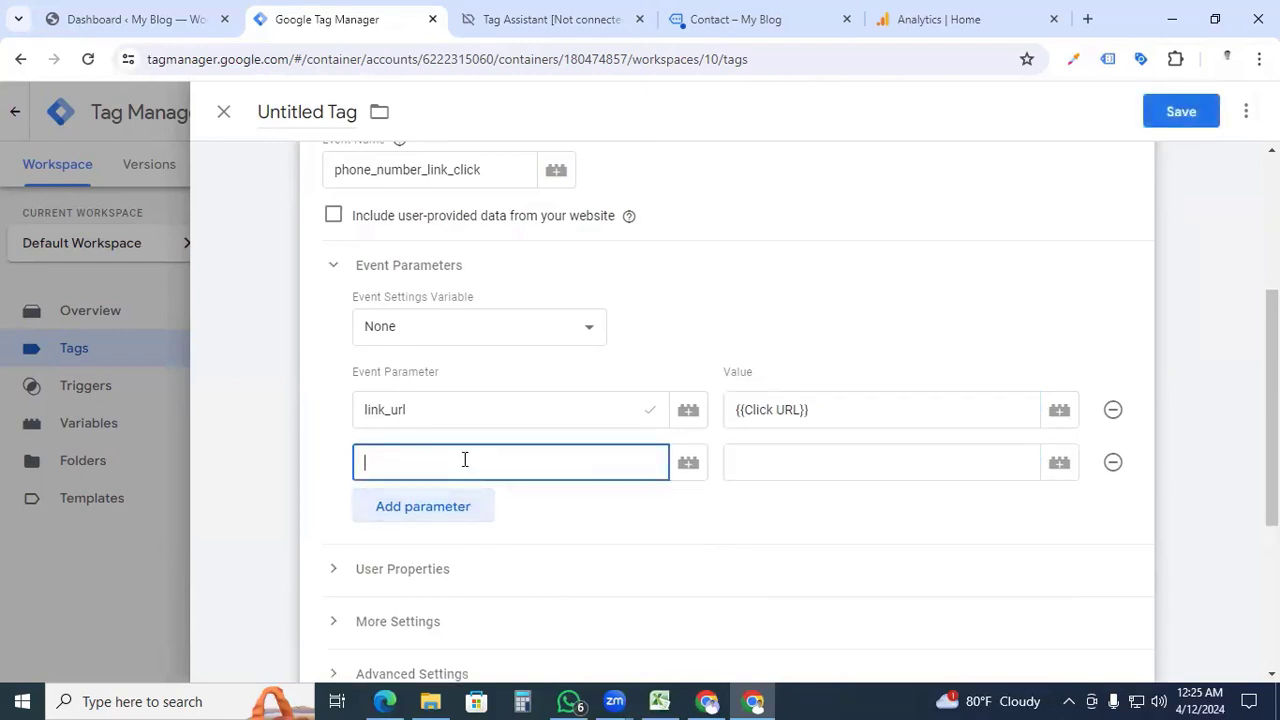
text(link_text)
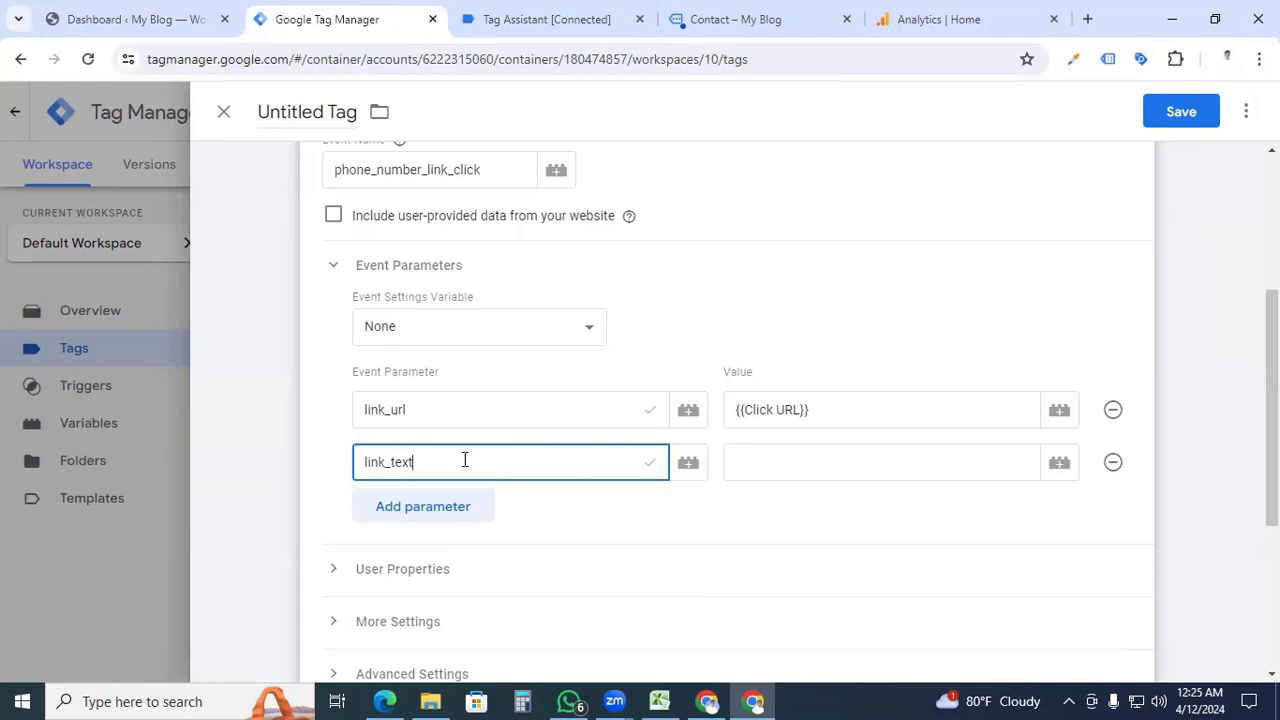
click(762, 463)
text({{tex)
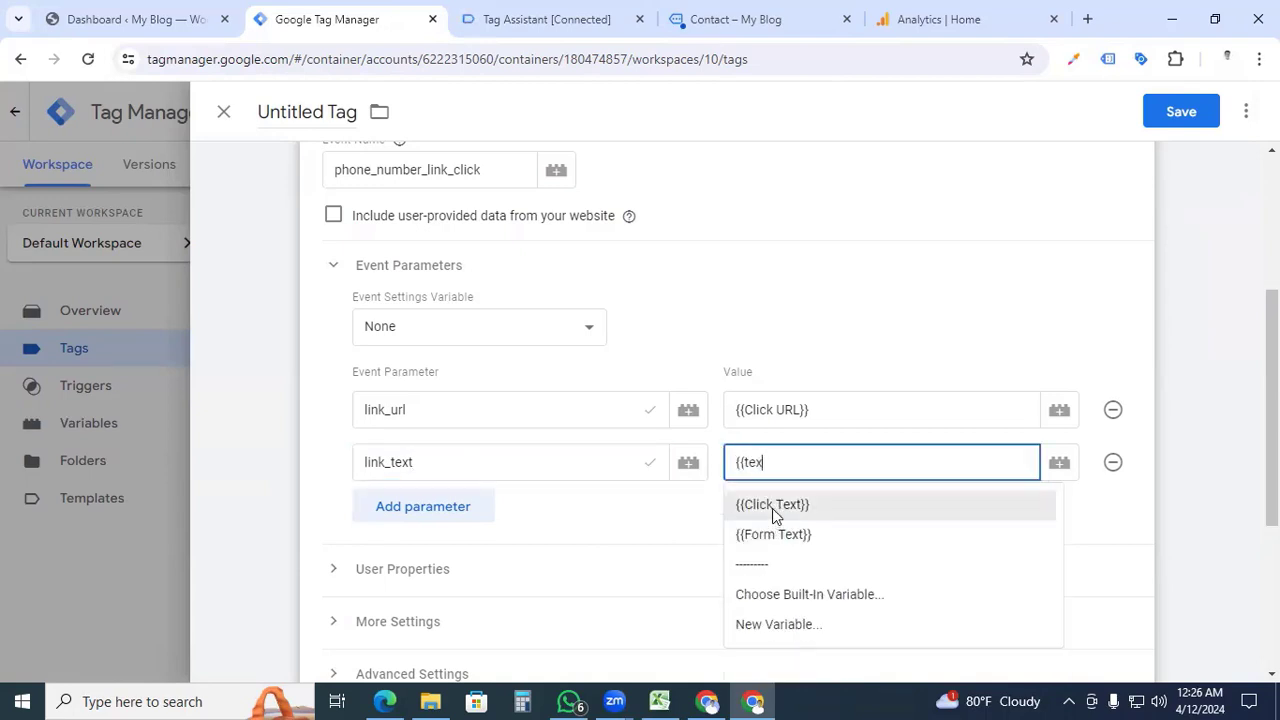
click(772, 508)
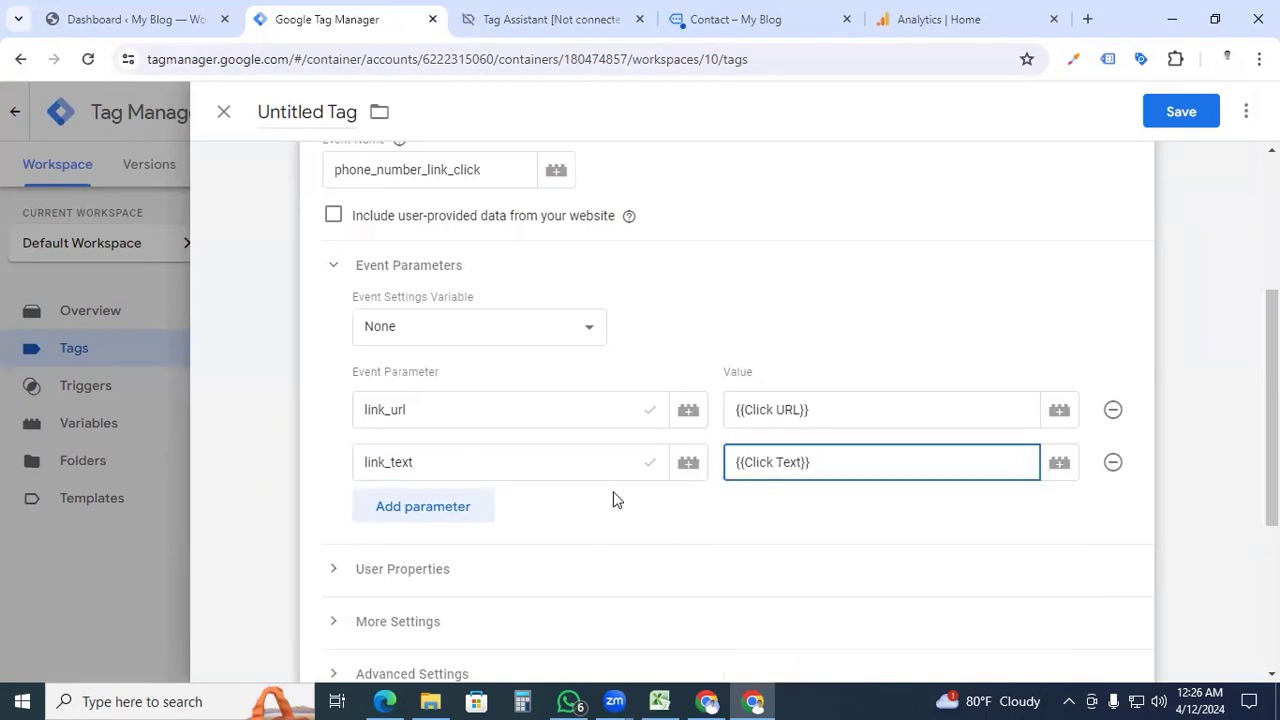
Assign the "Event - Phone Number Click" trigger to the tag.
scroll(617, 500, down, 3)
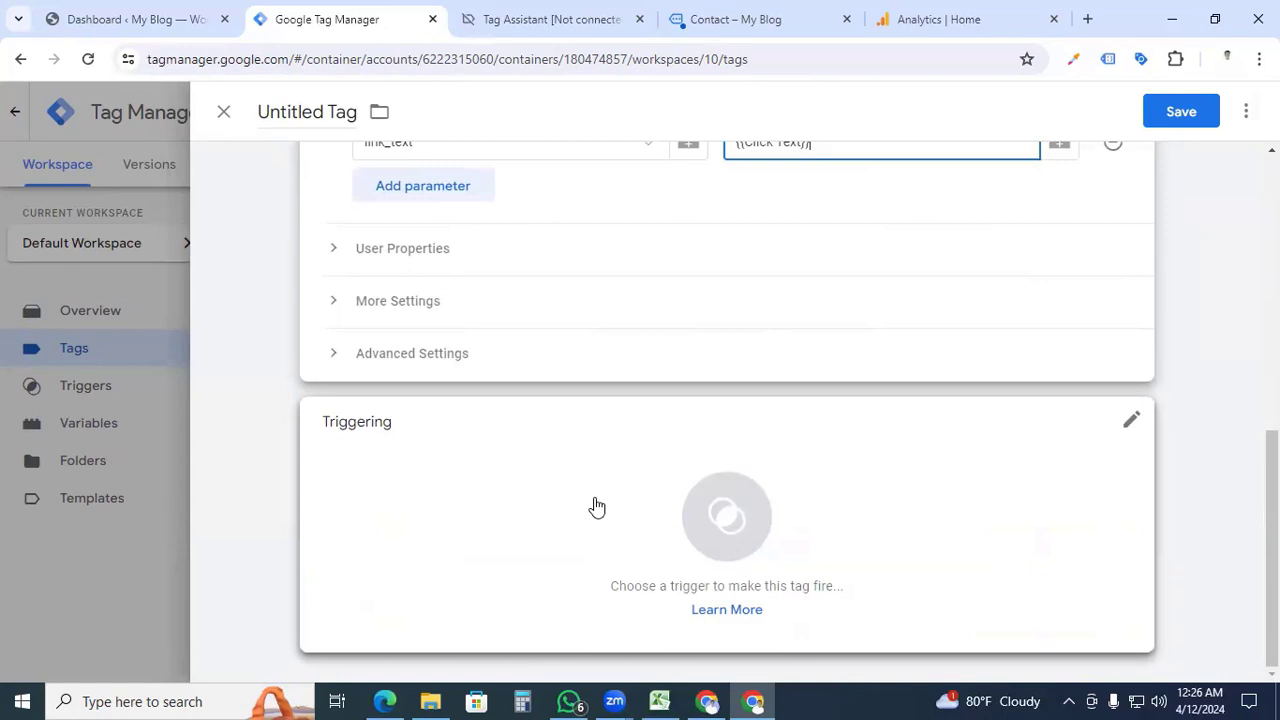
click(729, 536)
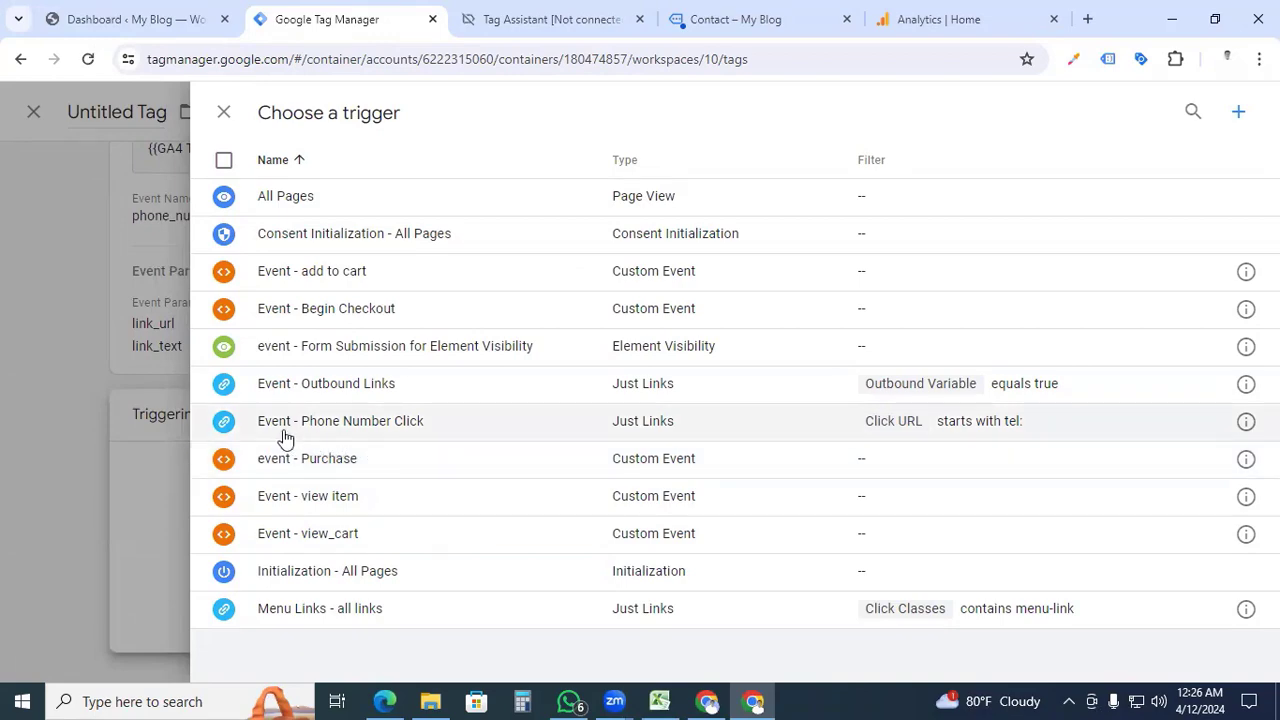
click(360, 432)
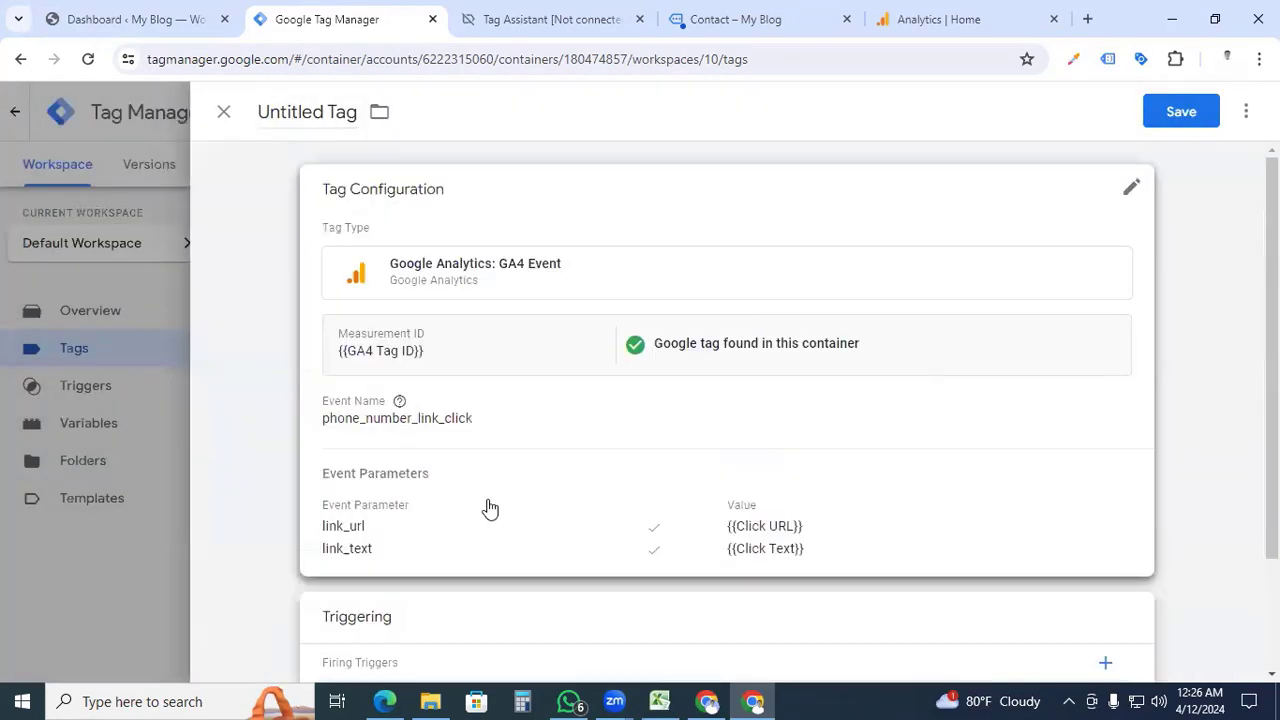
Name the tag "GA4-Phone Number Click" and save it.
click(311, 112)
text(Ga)
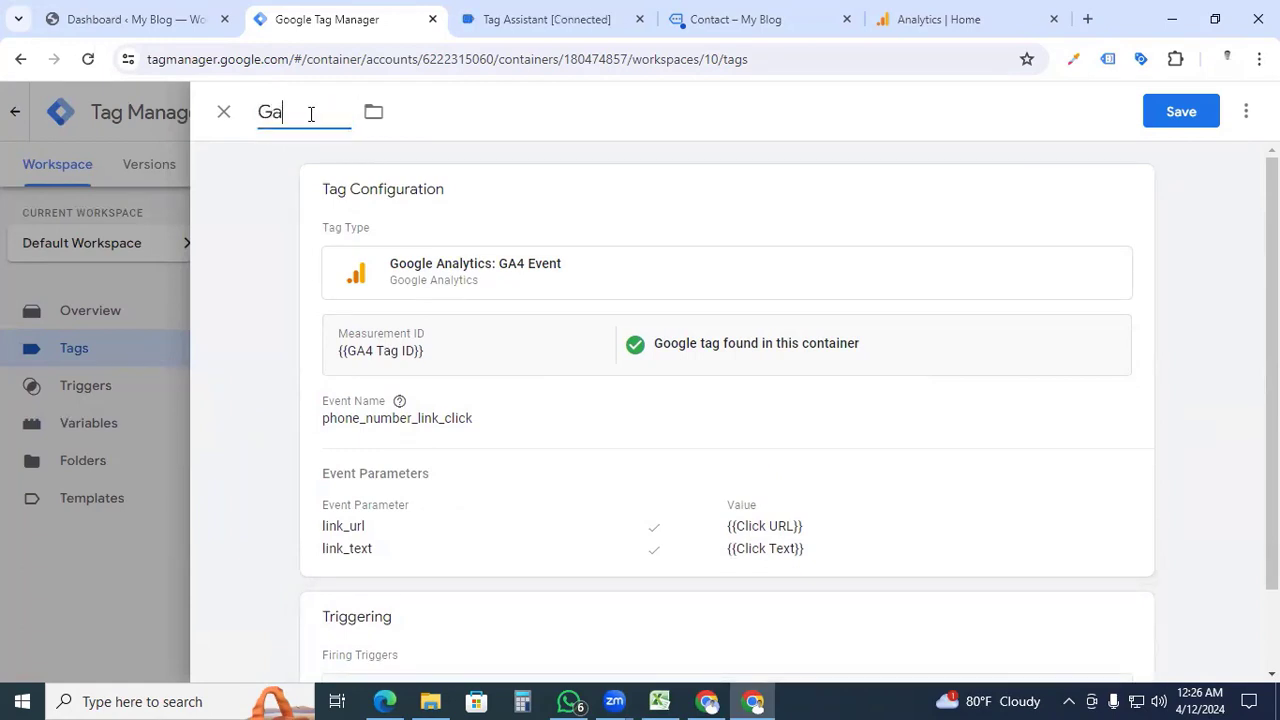
key(BackSpace)
text(A4-Phone Number Click)
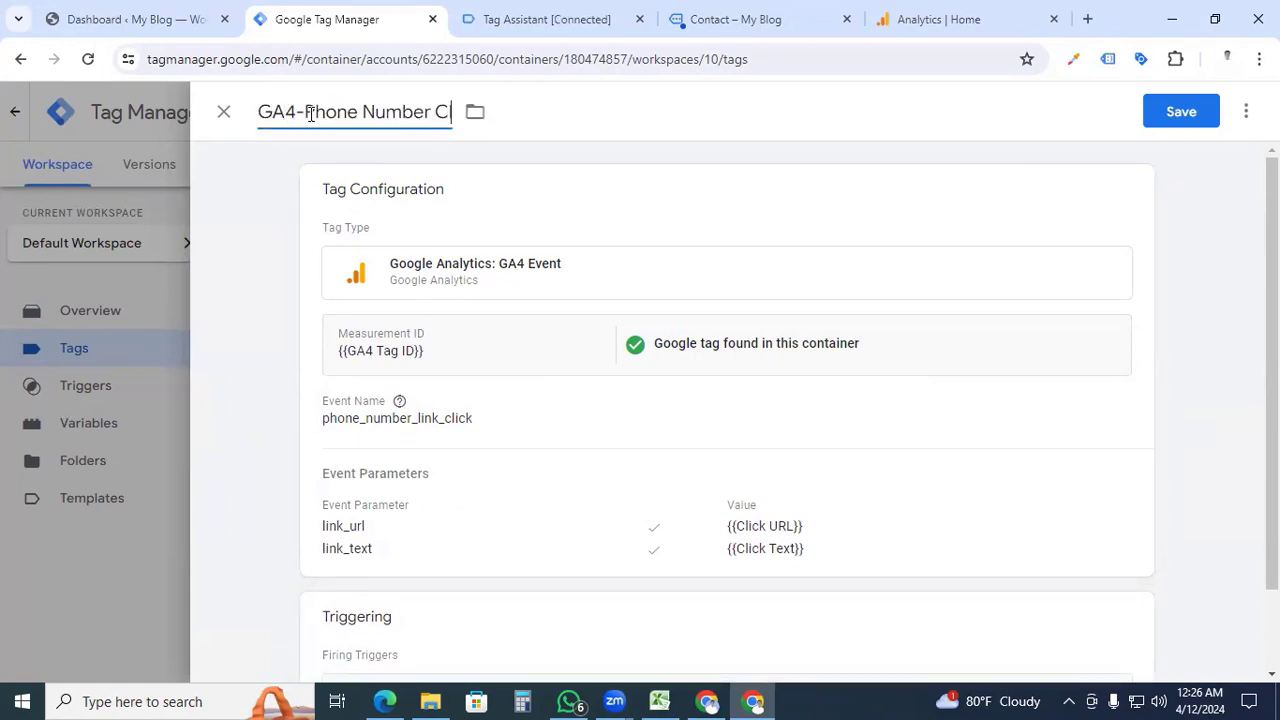
click(1179, 126)
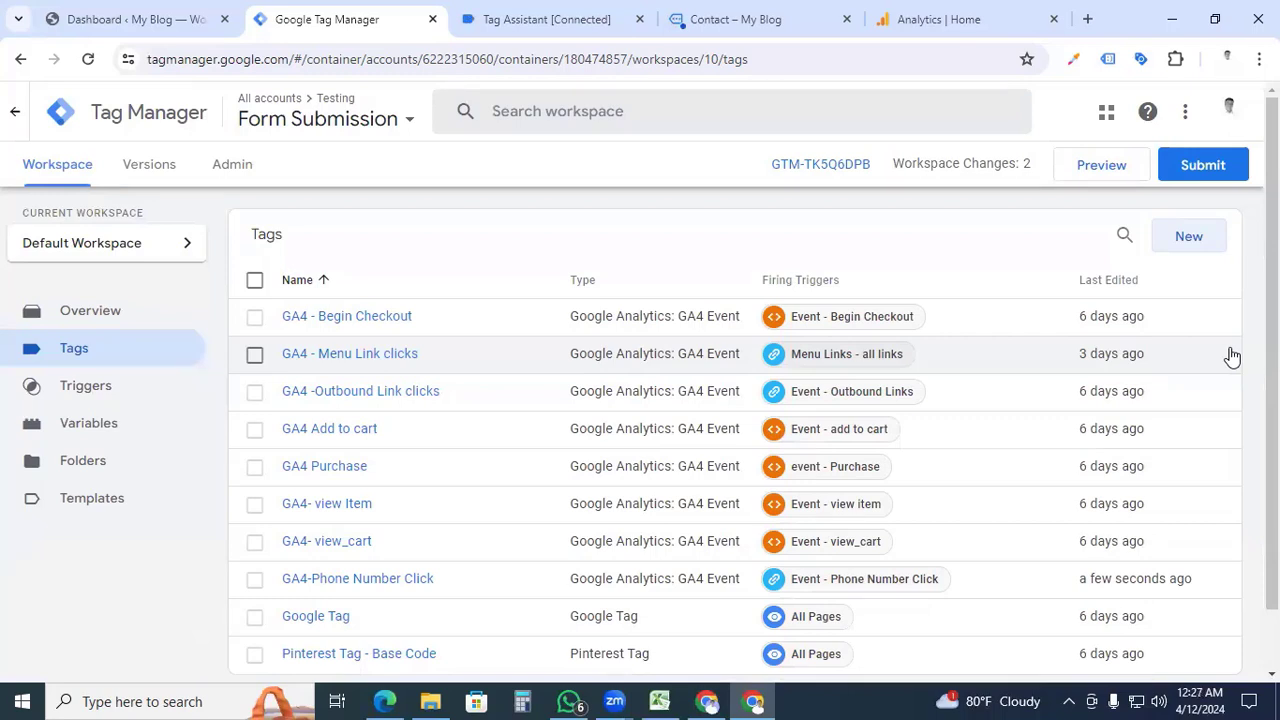
Start a preview of the container, switch to the connected website and dismiss the Phone Link prompt.
click(1091, 164)
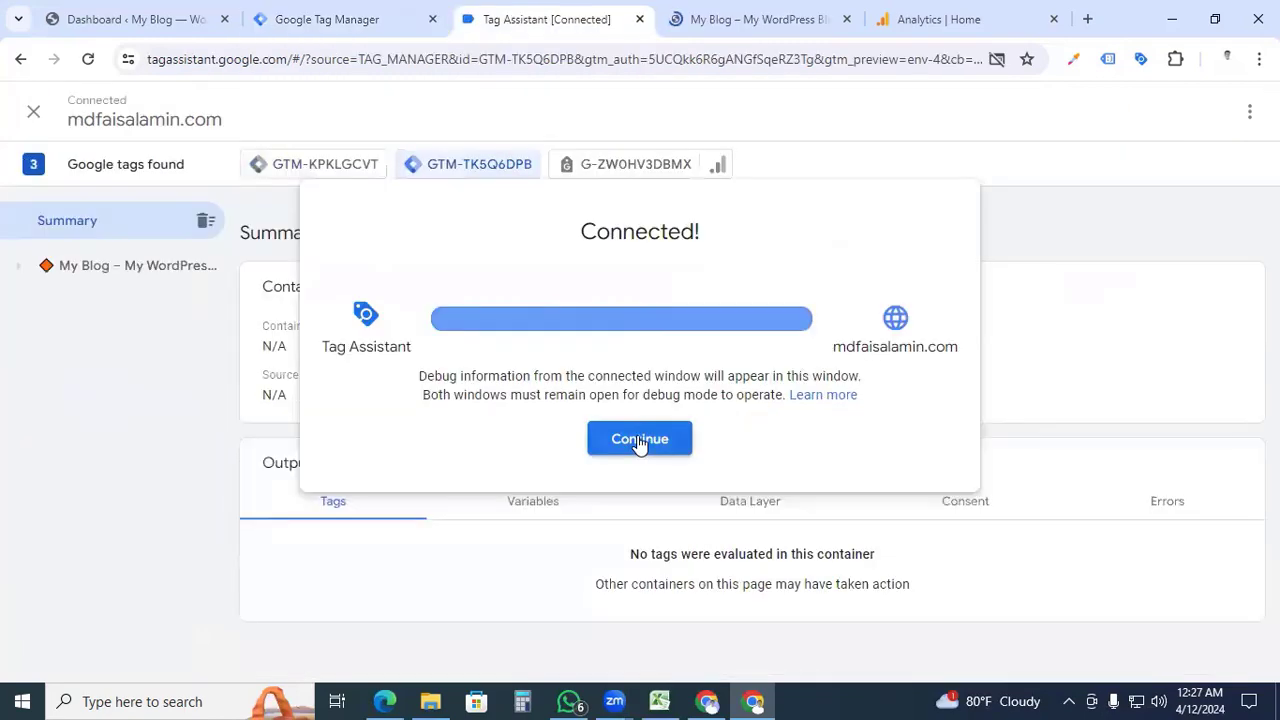
click(640, 440)
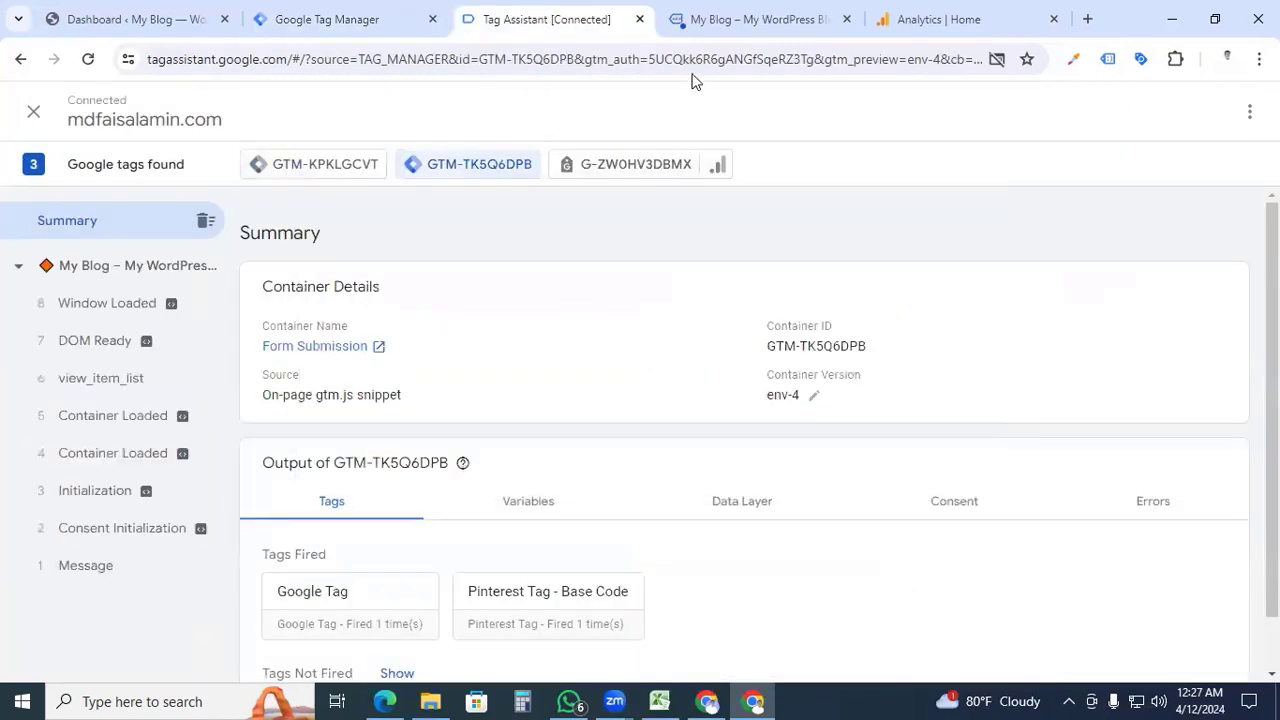
click(735, 19)
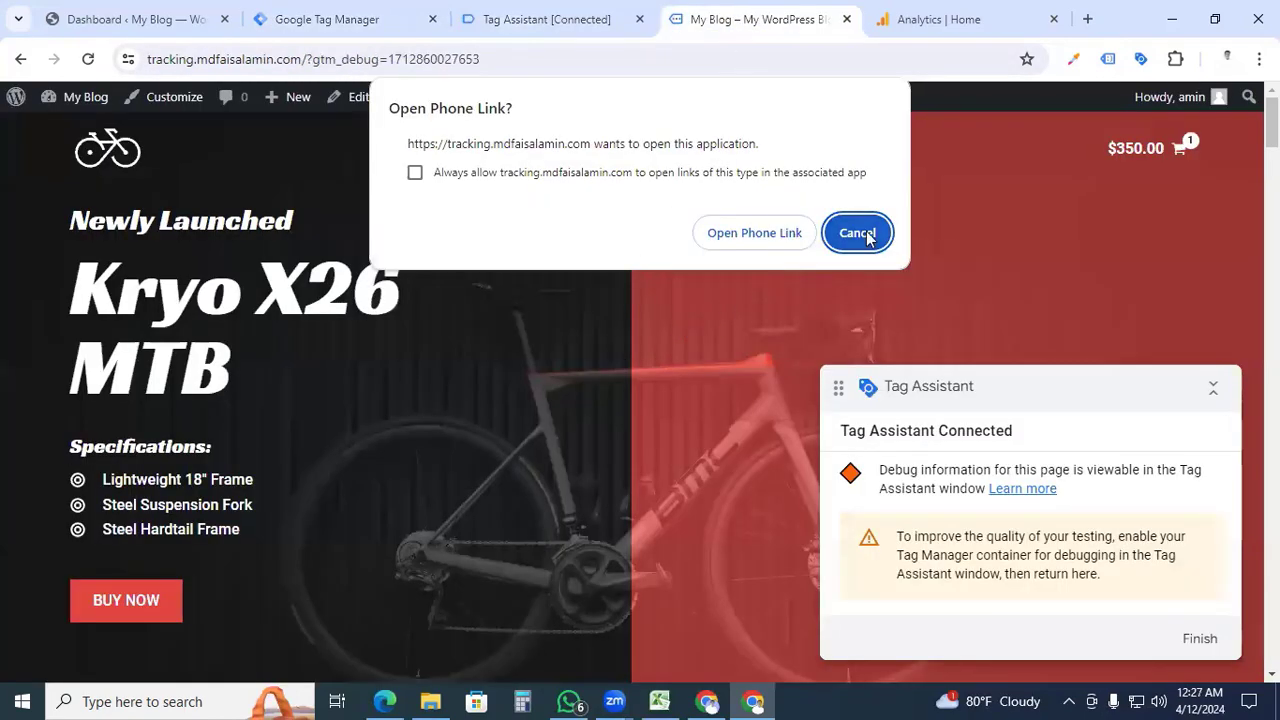
click(860, 232)
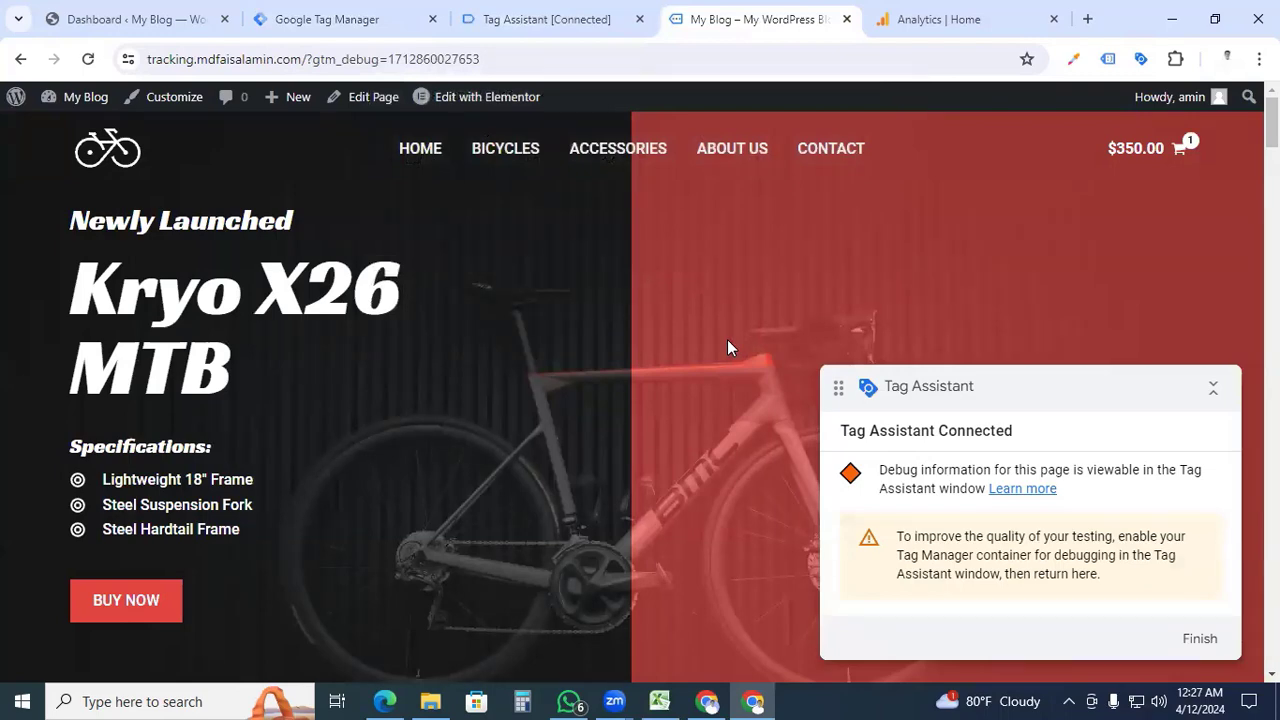
Open the website's Contact page and follow the phone number link to test the tag.
click(828, 148)
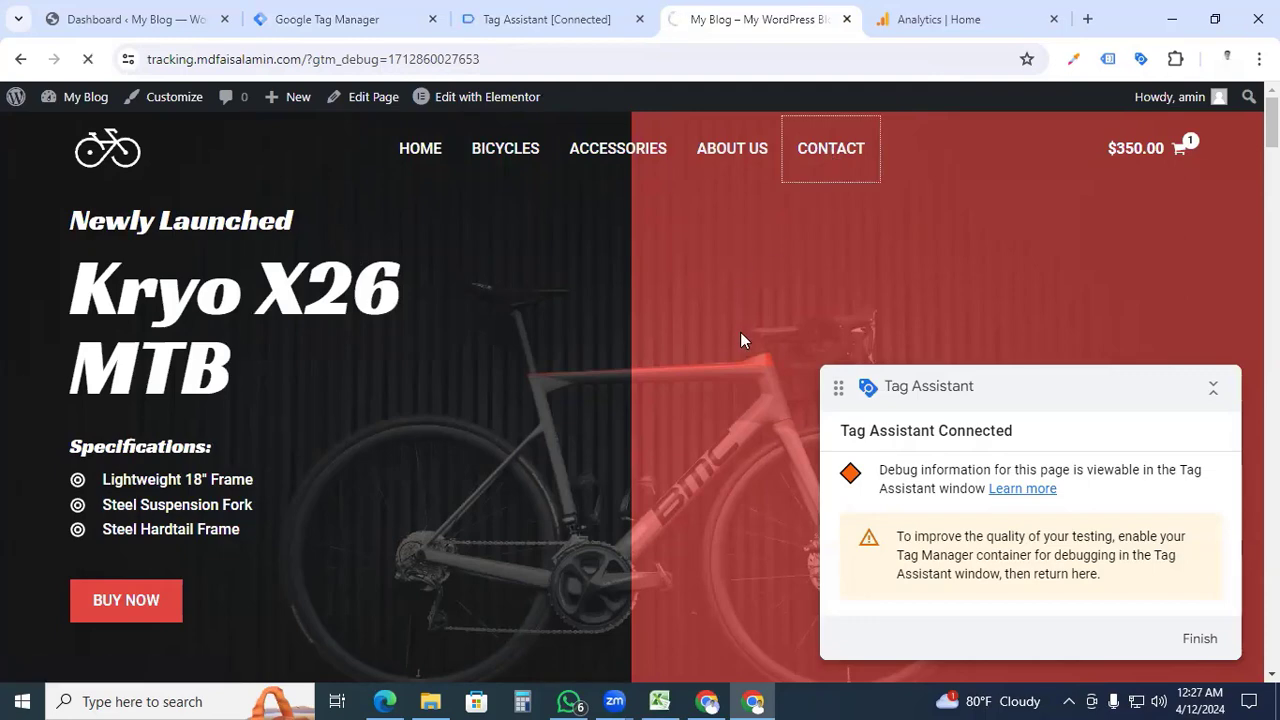
scroll(740, 341, down, 10)
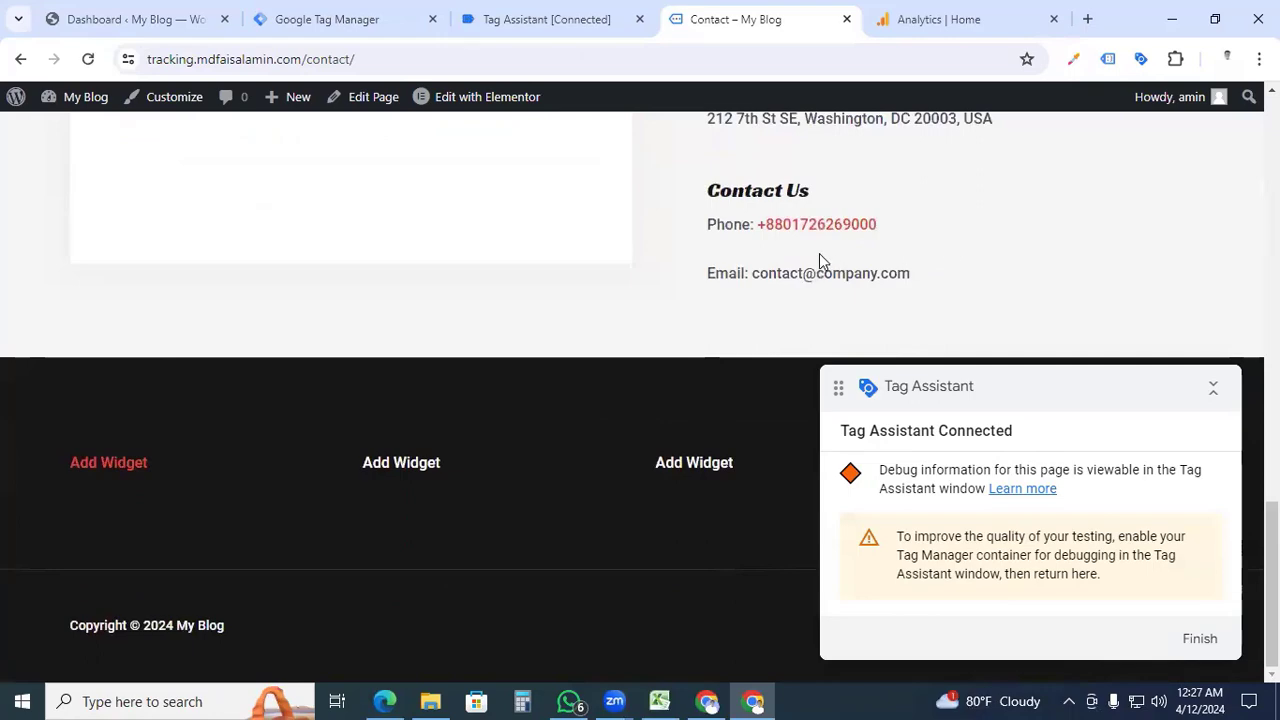
click(802, 236)
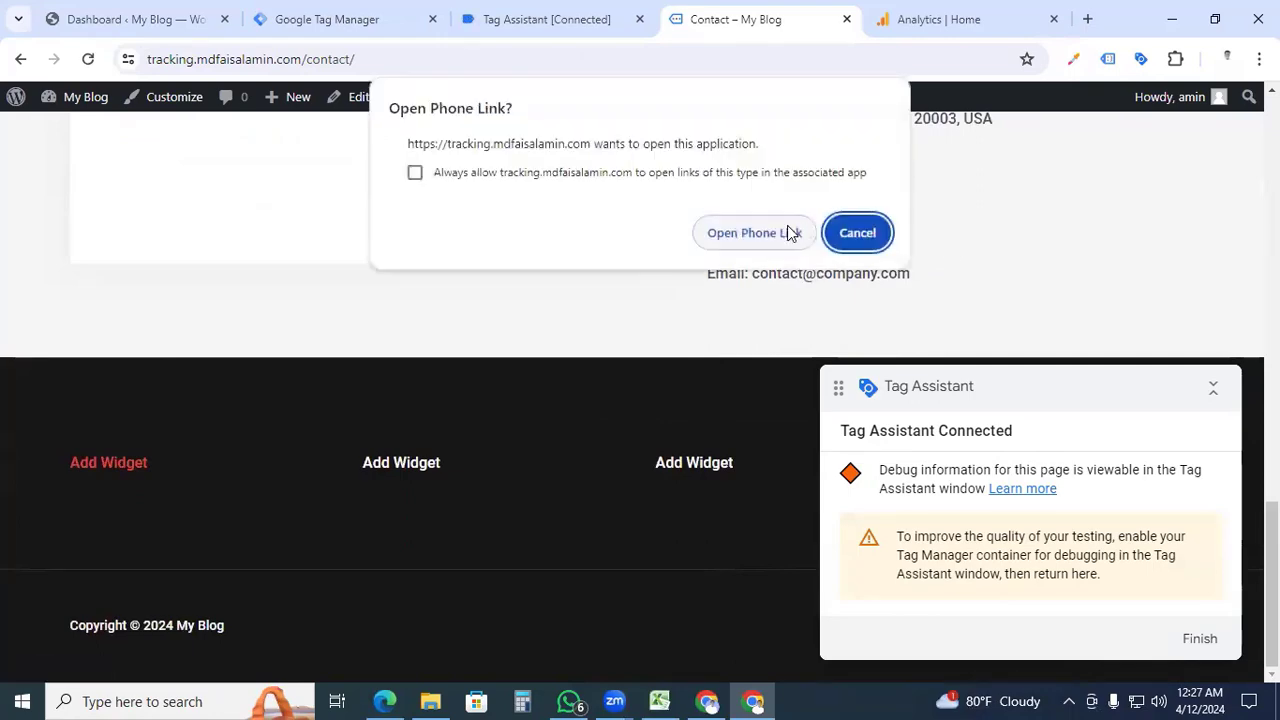
In Tag Assistant, inspect the details of the GA4-Phone Number Click tag for the Contact page's Link Click event.
click(553, 14)
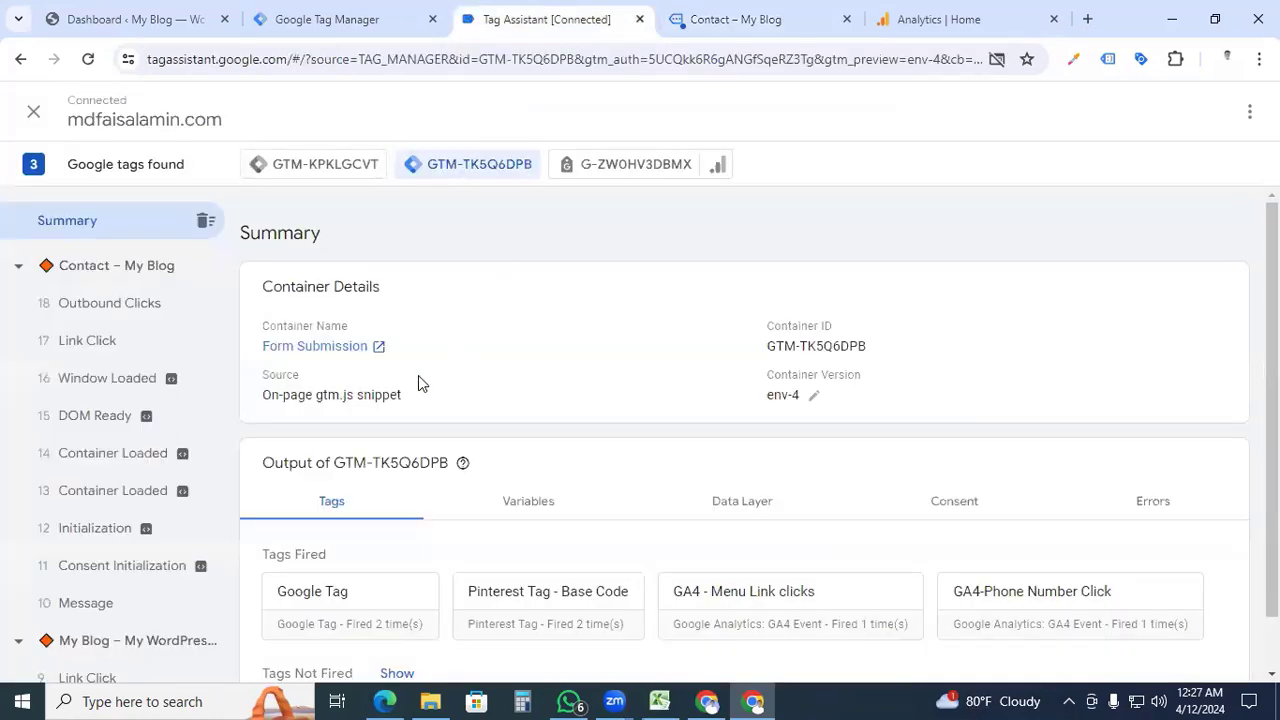
scroll(430, 410, down, 1)
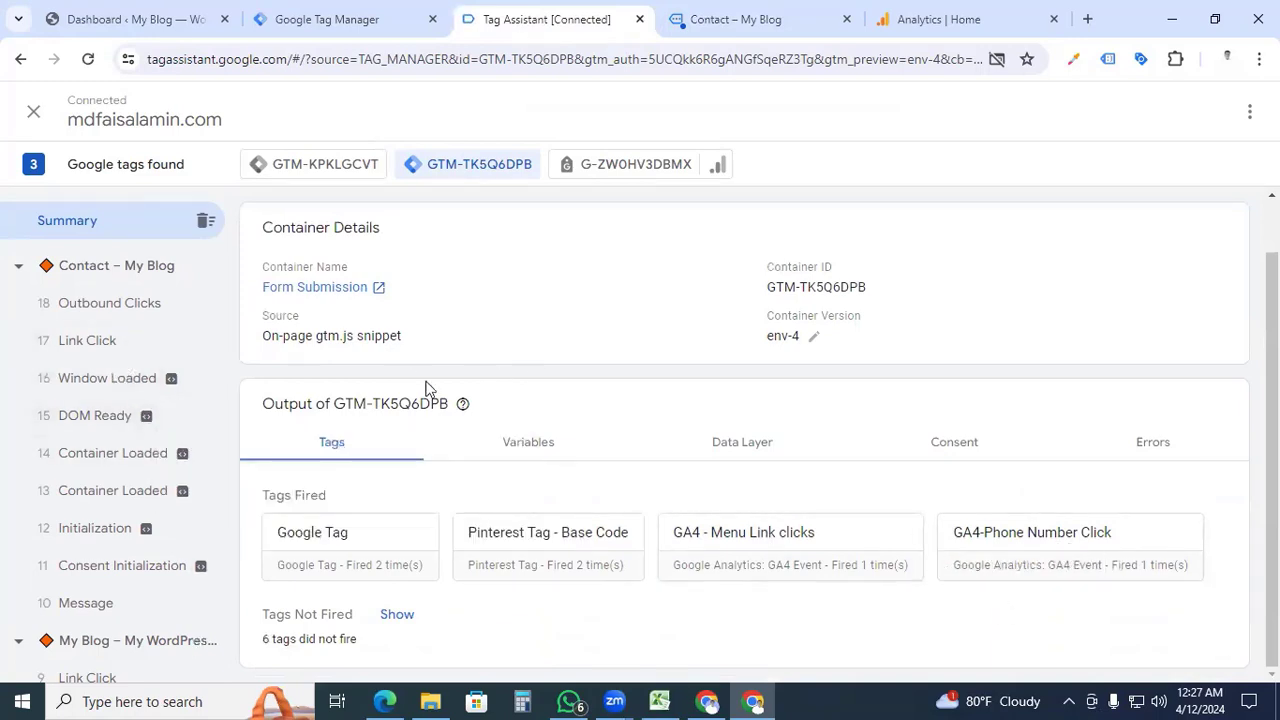
click(94, 349)
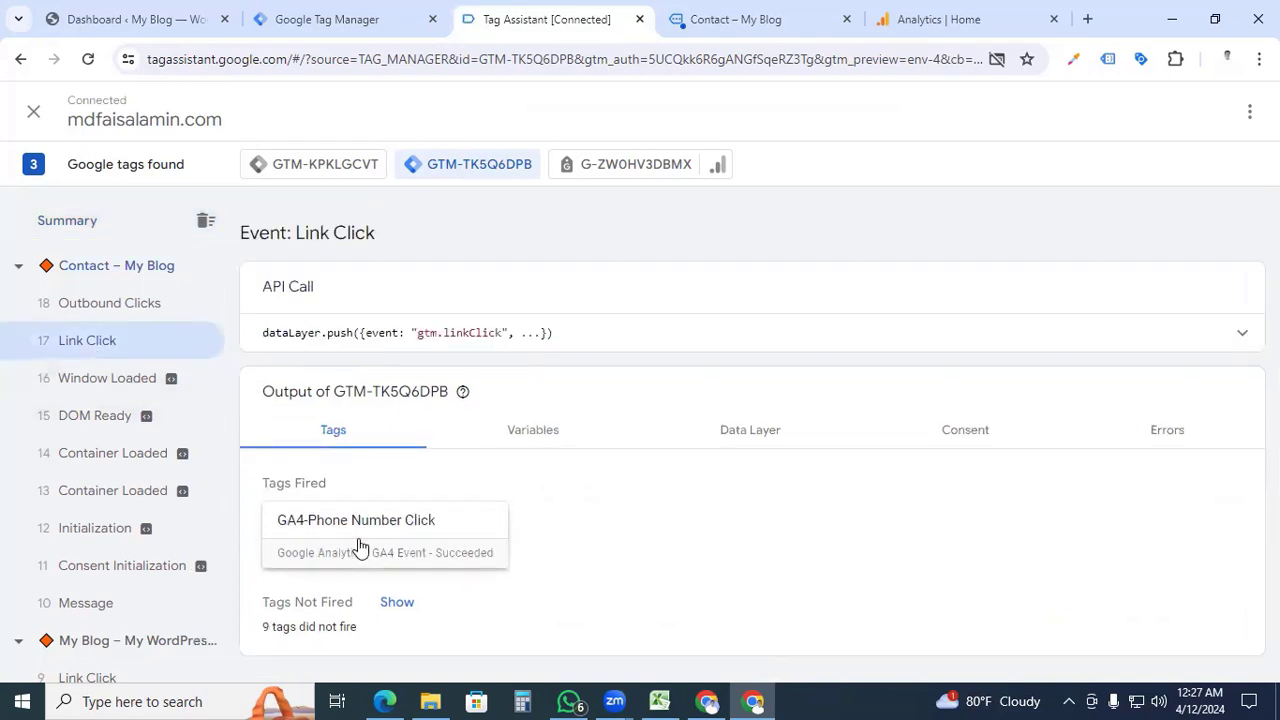
click(360, 545)
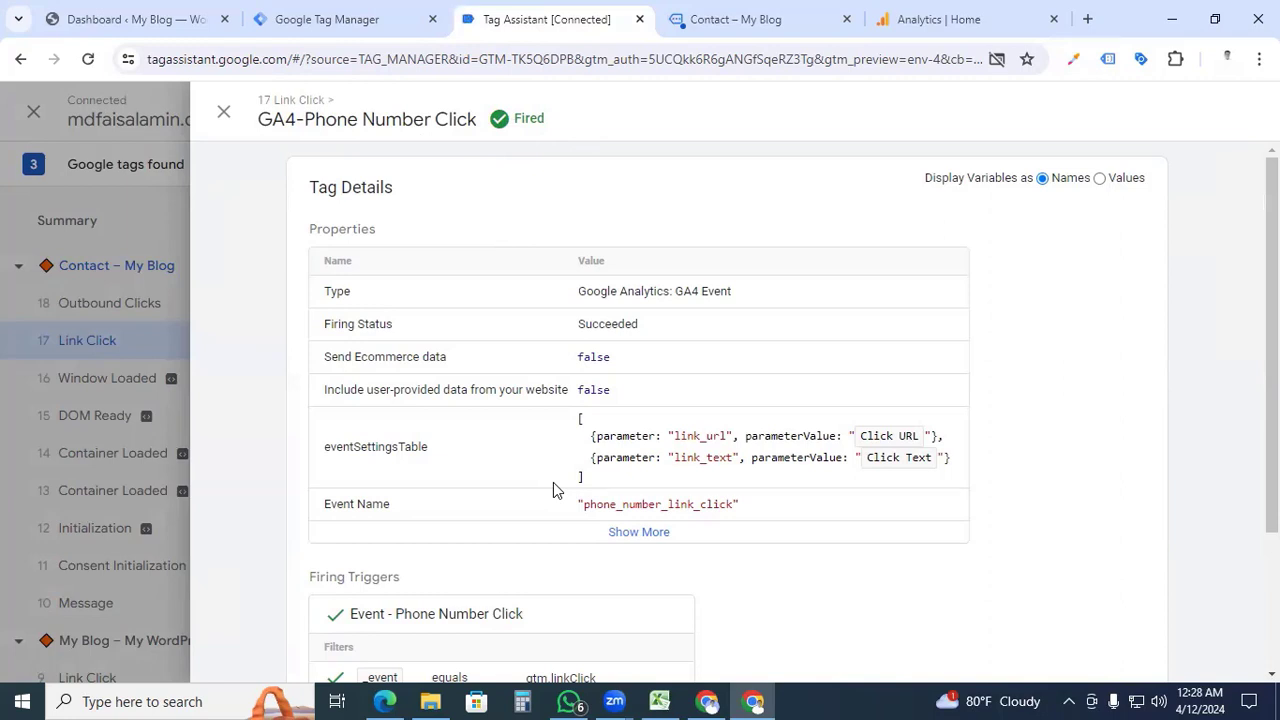
Switch to Google Analytics and open DebugView for the Form Submission Test property.
click(934, 24)
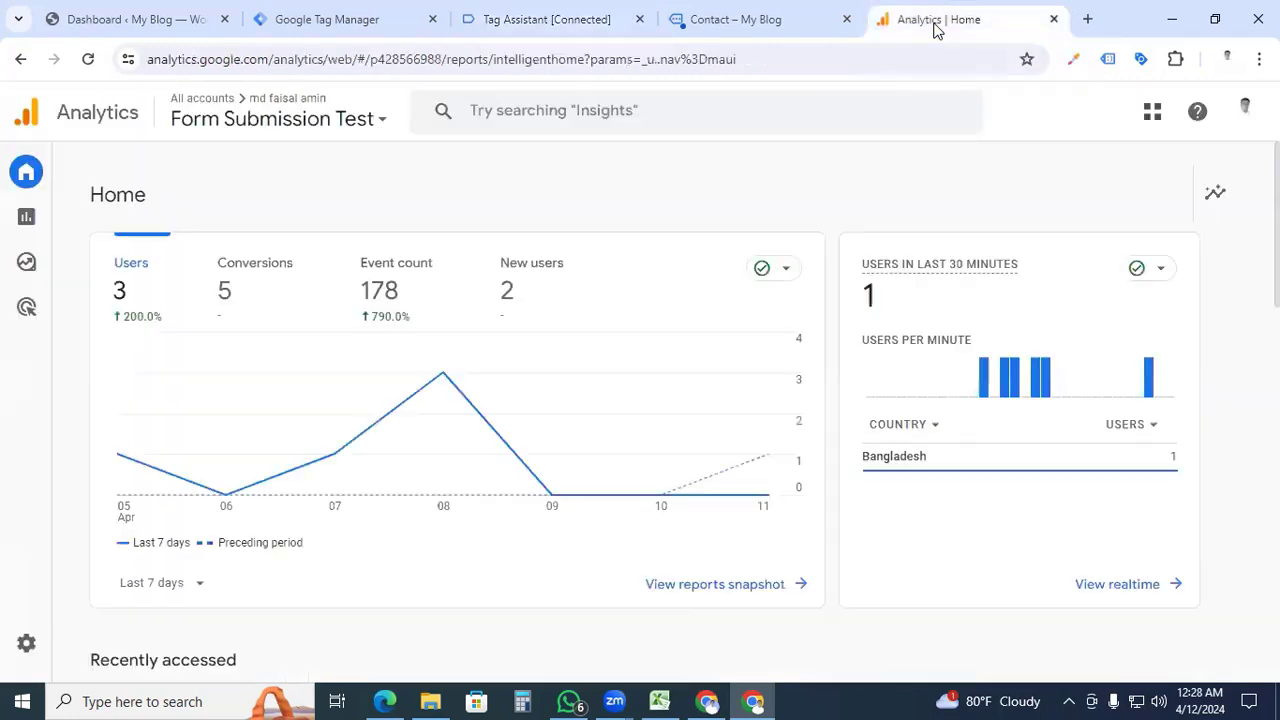
click(41, 650)
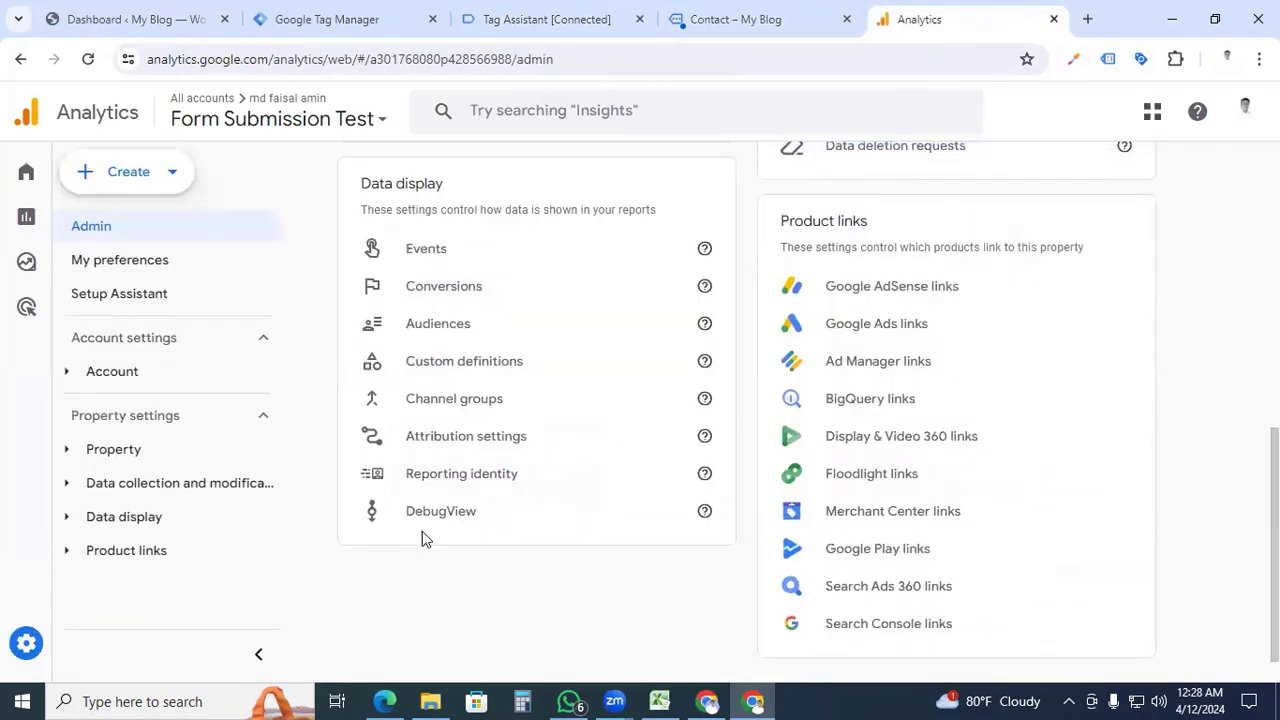
click(437, 525)
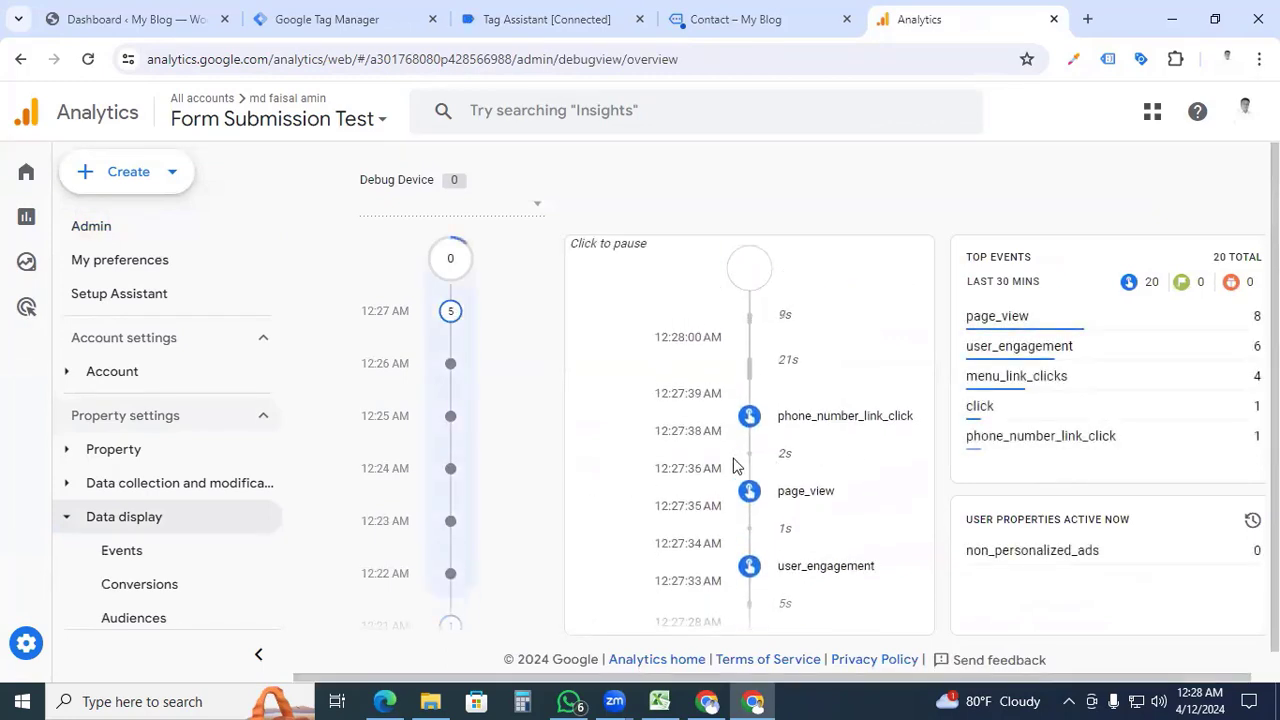
Examine the link_text and link_url parameter values of the phone_number_link_click event in DebugView.
click(820, 428)
scroll(793, 439, down, 3)
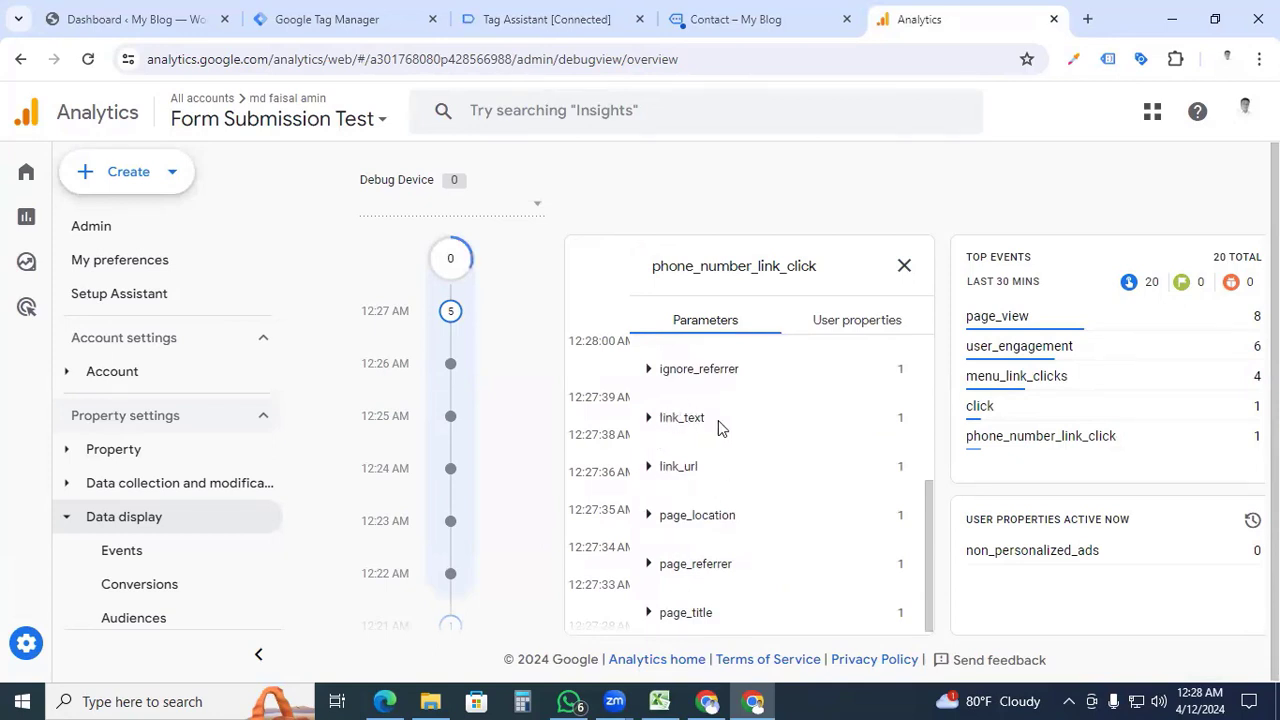
click(647, 425)
drag(754, 457, 662, 459)
click(648, 491)
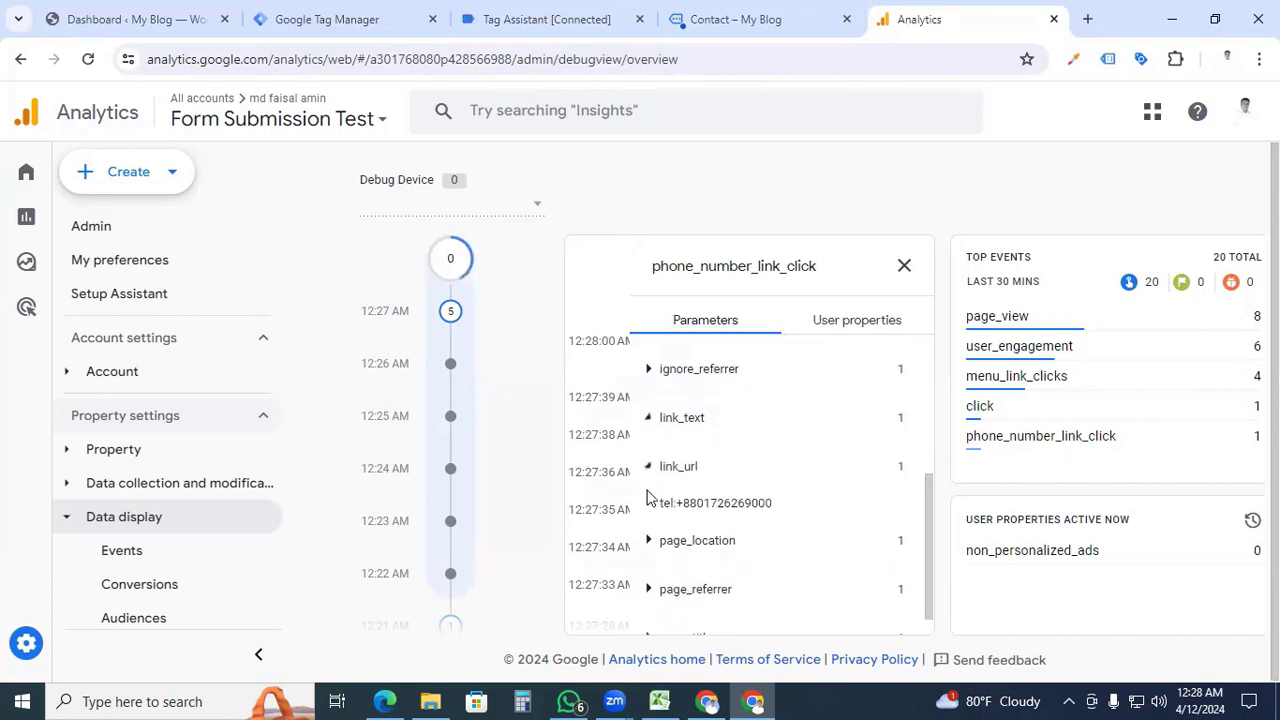
drag(775, 503, 663, 503)
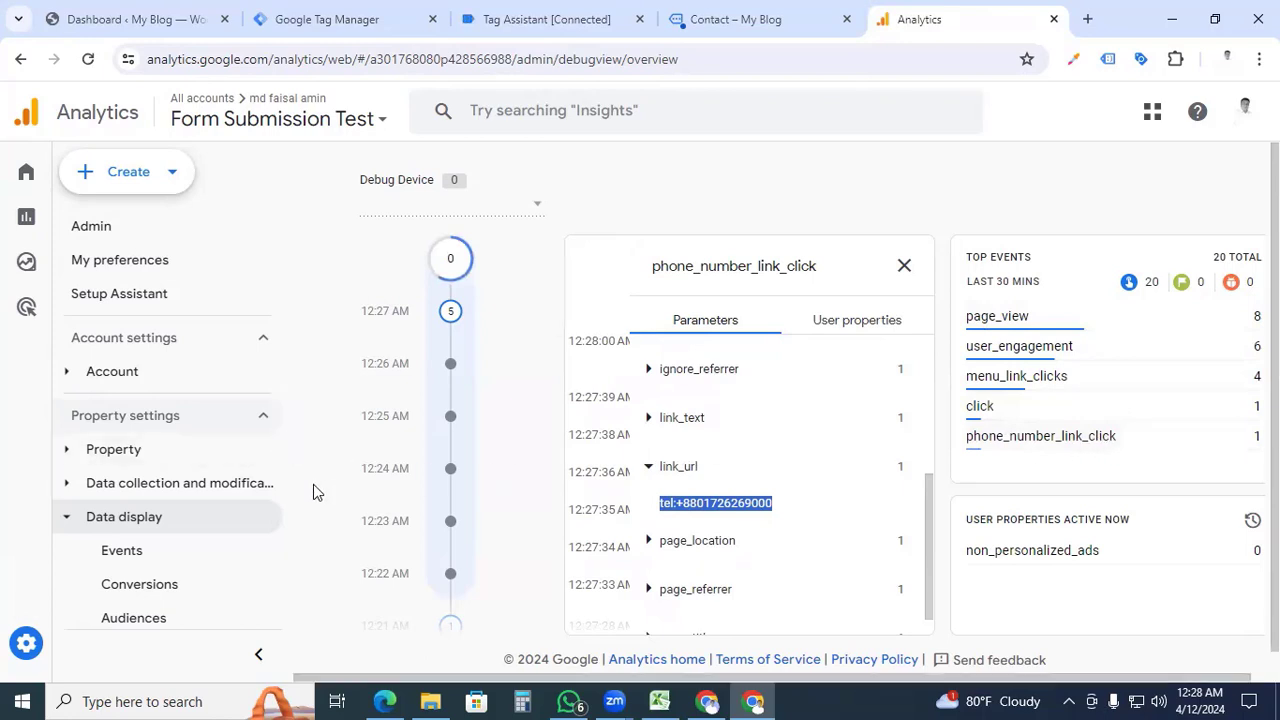
Open the Events settings of the Analytics property.
click(167, 565)
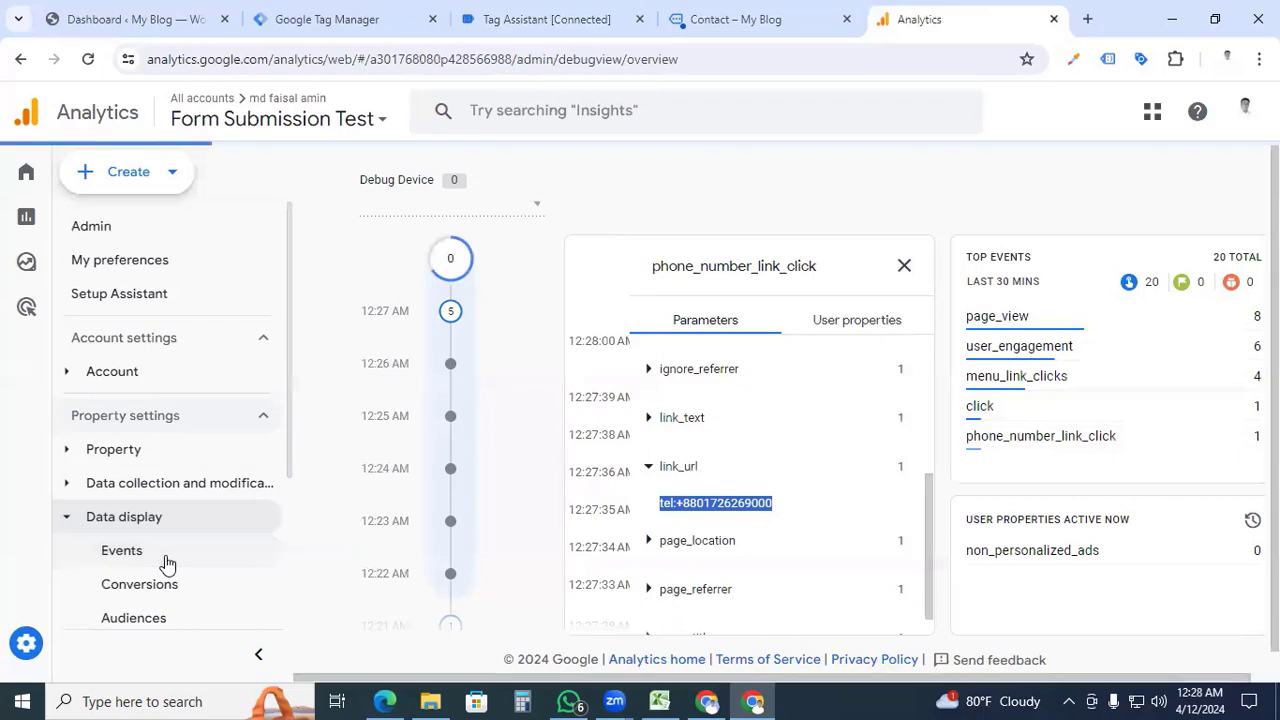